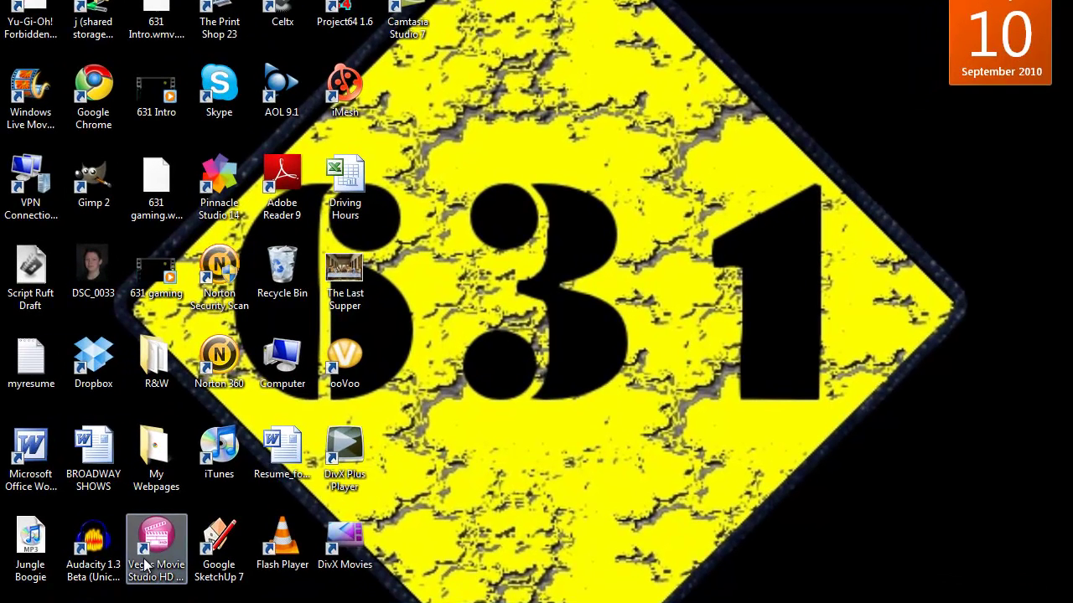
Launch Vegas Movie Studio HD and name the new project "punching dolphins"
{"action": "left_click", "coordinate": [185, 540]}
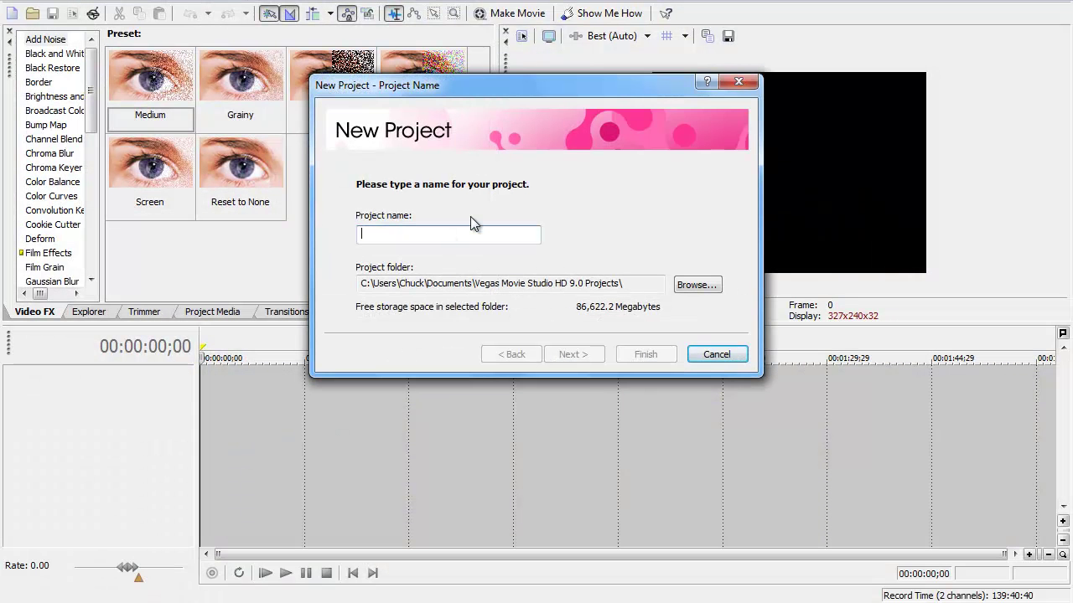
{"action": "left_click_drag", "start_coordinate": [435, 85], "coordinate": [351, 162]}
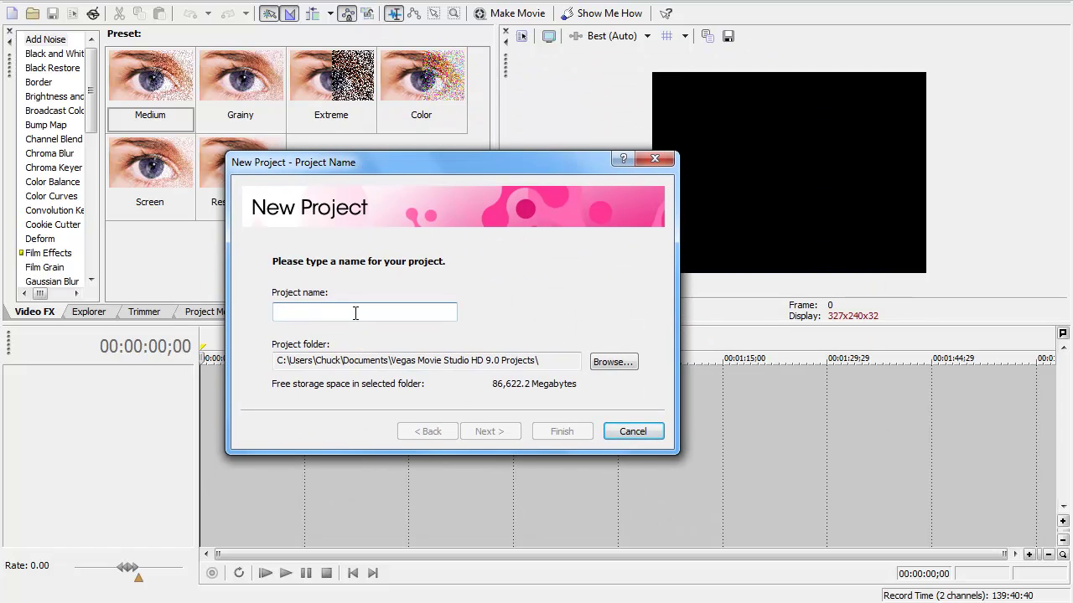
{"action": "type", "text": "punching dolphins"}
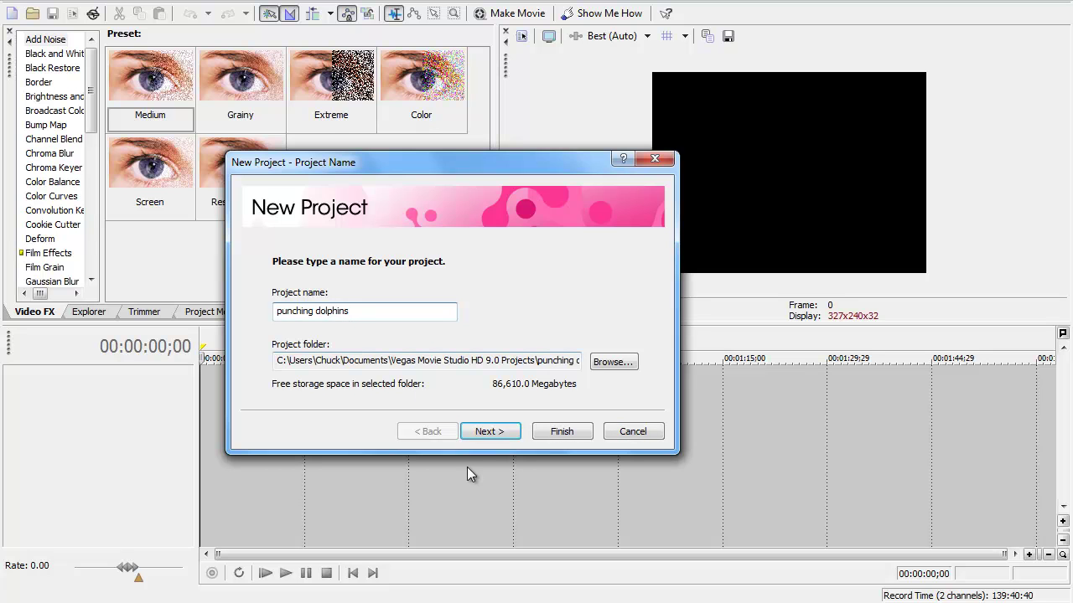
{"action": "left_click", "coordinate": [493, 432]}
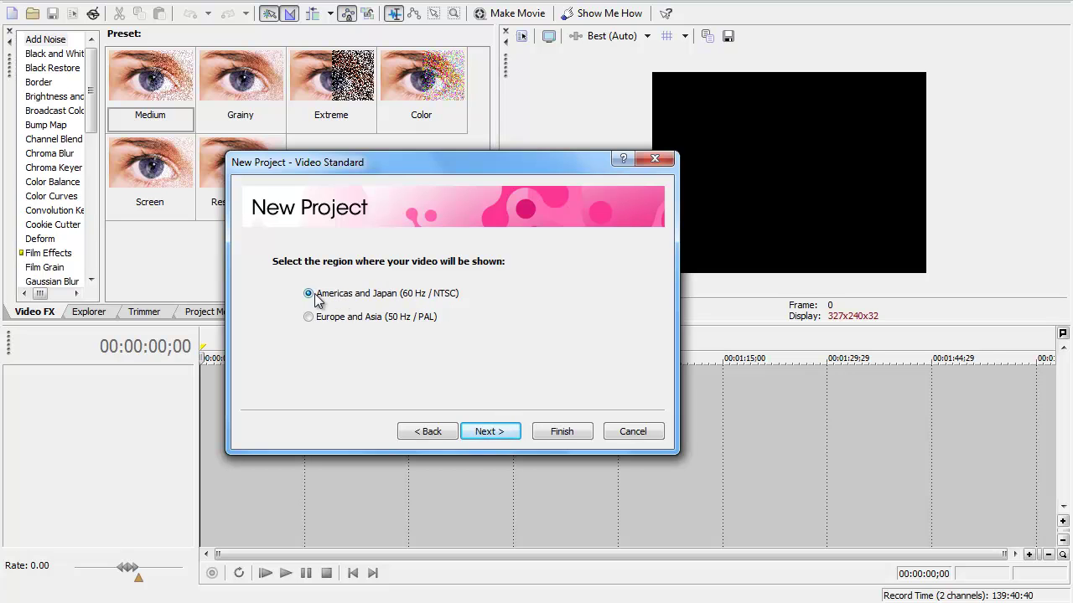
Accept the Americas and Japan (60 Hz / NTSC) region and create the project with the Internet Video (HD) output type
{"action": "left_click", "coordinate": [495, 436]}
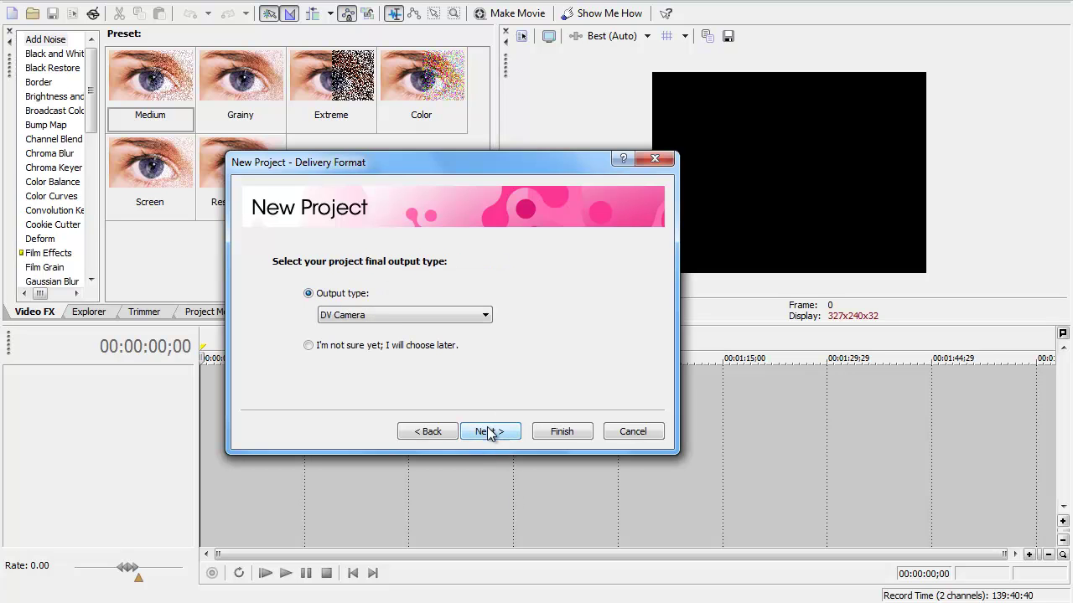
{"action": "left_click", "coordinate": [401, 321]}
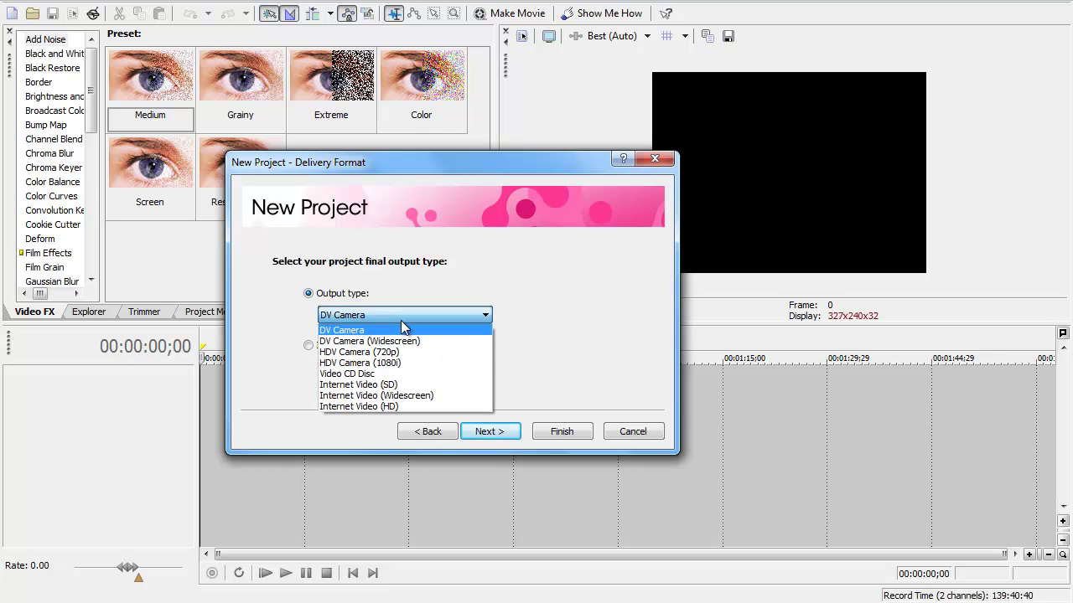
{"action": "left_click", "coordinate": [430, 407]}
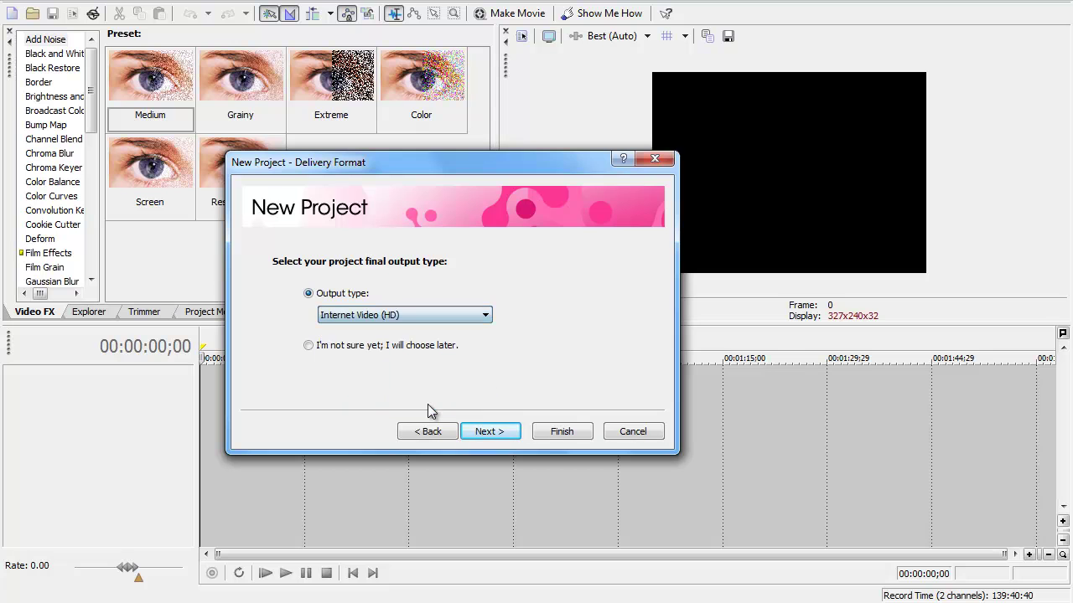
{"action": "left_click", "coordinate": [509, 439]}
{"action": "left_click", "coordinate": [554, 430]}
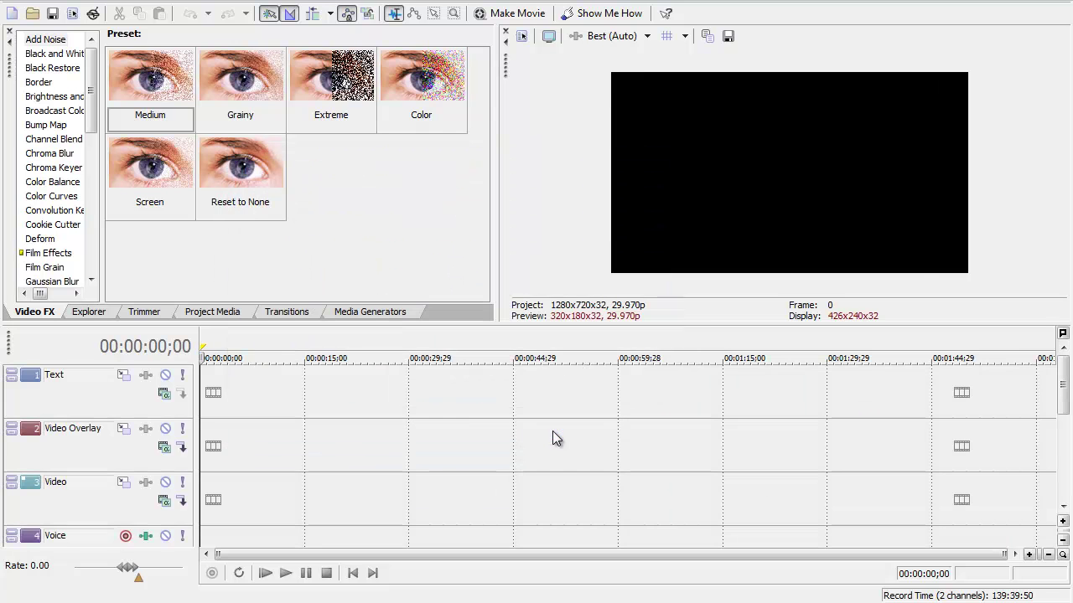
Import the Do Not Delete (2) video into the project media and place it at the start of the Video track
{"action": "left_click", "coordinate": [219, 312]}
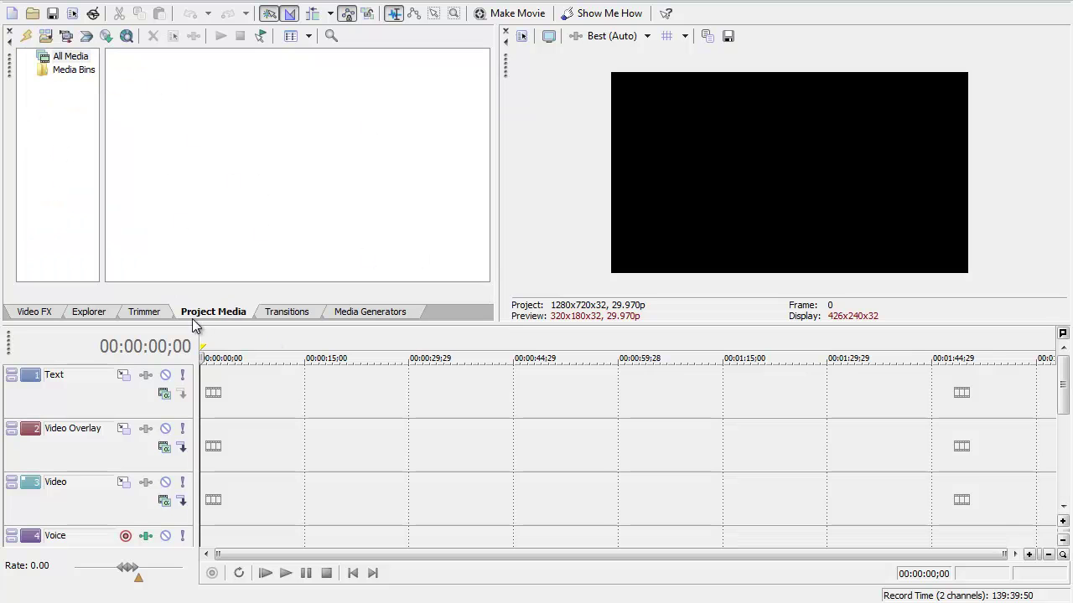
{"action": "left_click", "coordinate": [47, 38]}
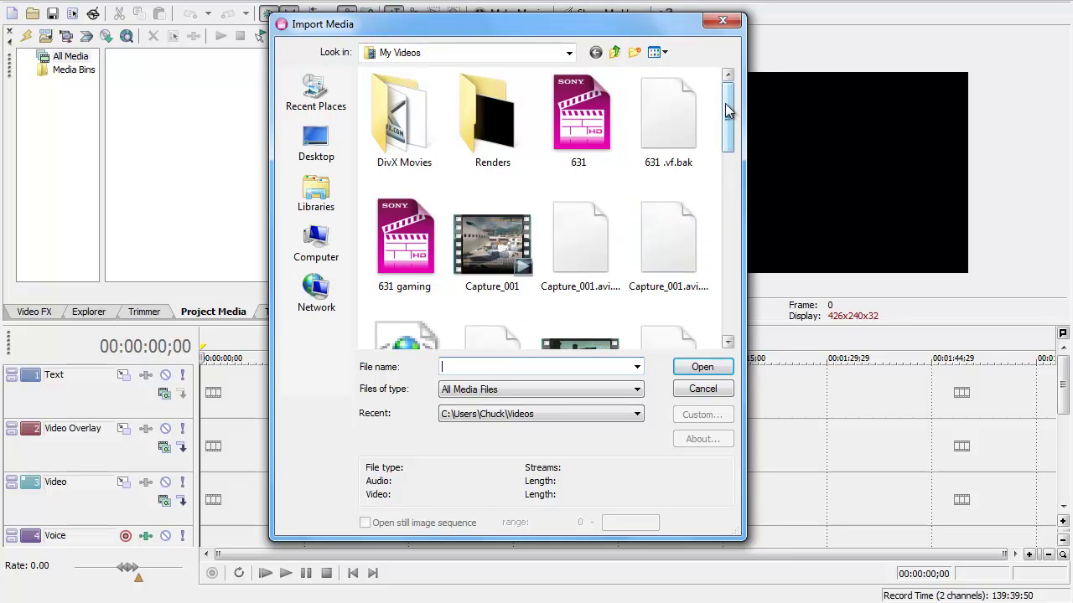
{"action": "left_click_drag", "start_coordinate": [729, 112], "coordinate": [737, 231]}
{"action": "left_click", "coordinate": [407, 291]}
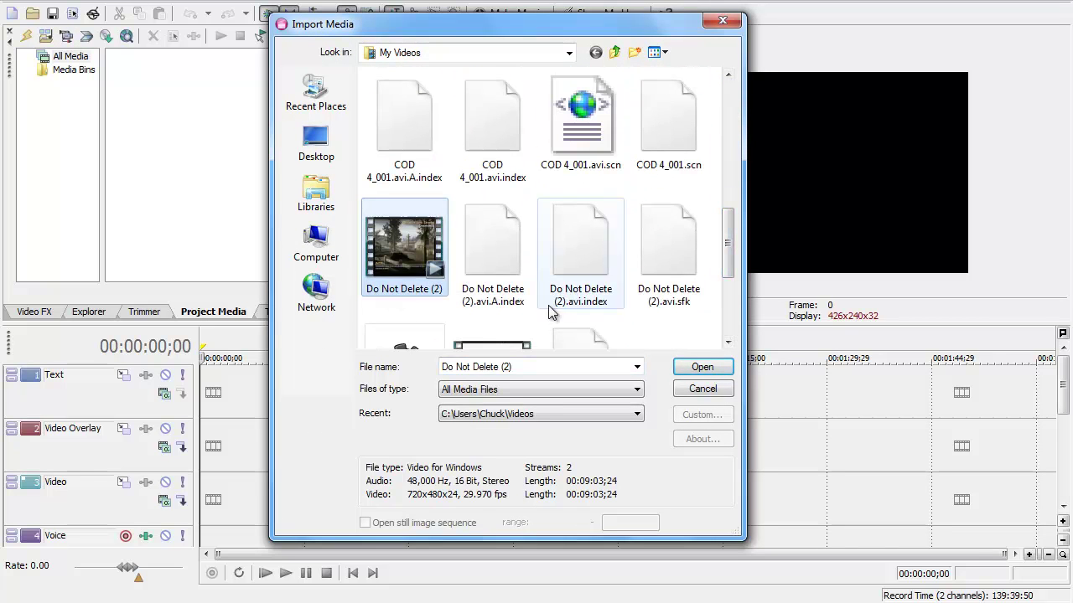
{"action": "left_click", "coordinate": [710, 367]}
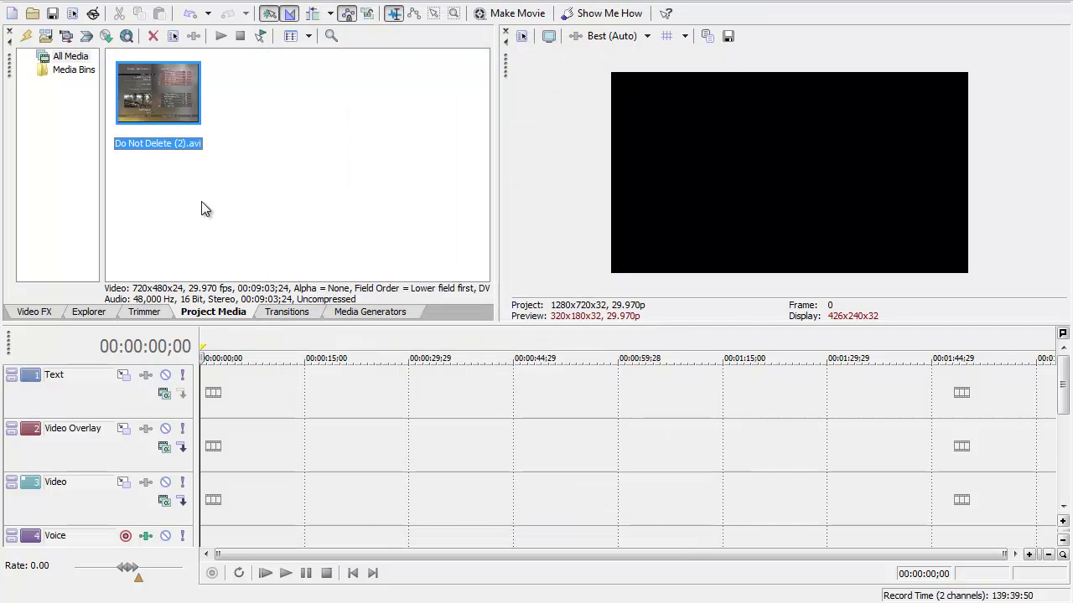
{"action": "left_click_drag", "start_coordinate": [149, 93], "coordinate": [208, 533]}
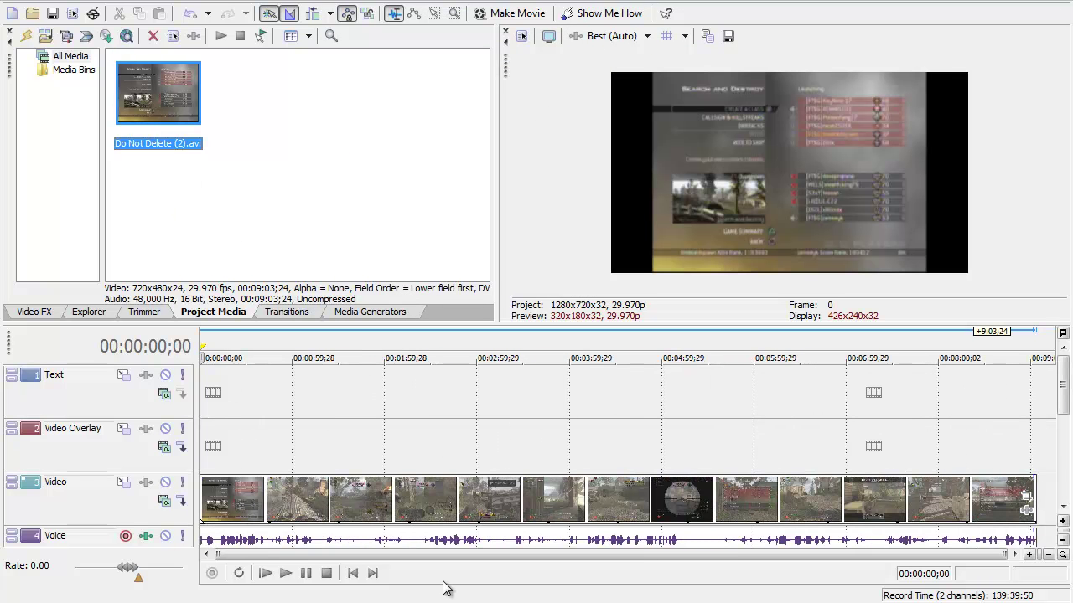
Delete the empty Text and Video Overlay tracks from the timeline
{"action": "right_click", "coordinate": [136, 402]}
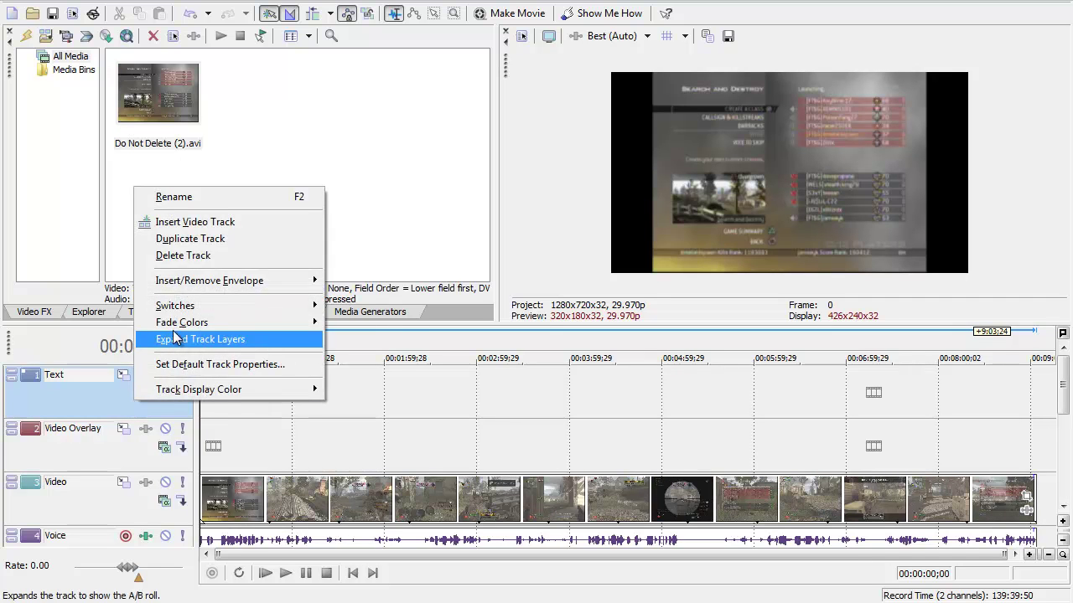
{"action": "left_click", "coordinate": [186, 256]}
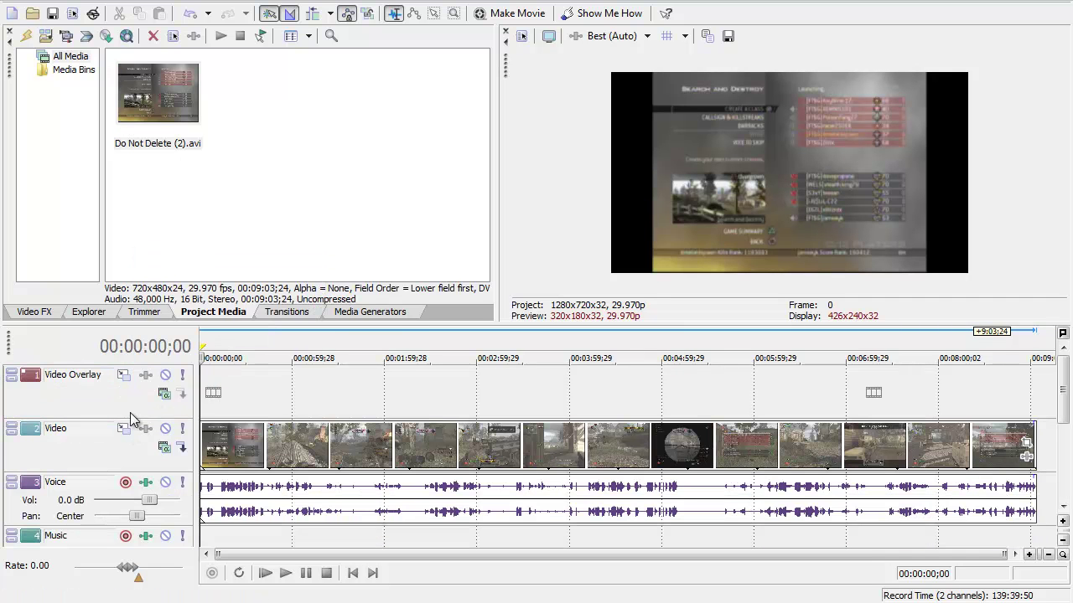
{"action": "right_click", "coordinate": [131, 411]}
{"action": "left_click", "coordinate": [168, 265]}
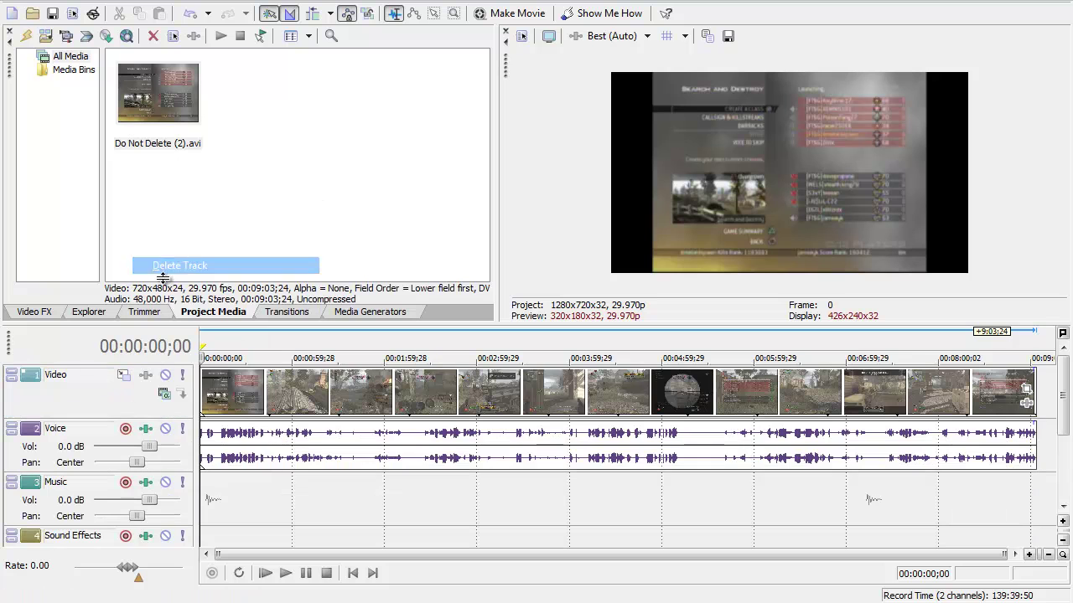
Mute the Voice track and delete the empty Music and Sound Effects tracks
{"action": "left_click", "coordinate": [166, 428]}
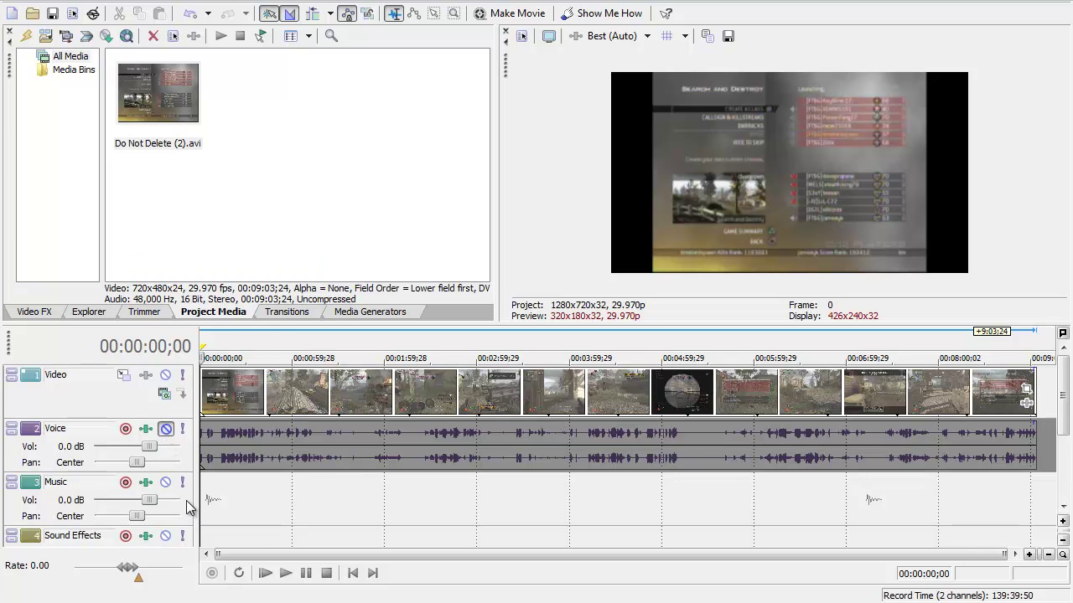
{"action": "scroll", "coordinate": [190, 508], "scroll_direction": "up", "scroll_amount": 1}
{"action": "right_click", "coordinate": [55, 504]}
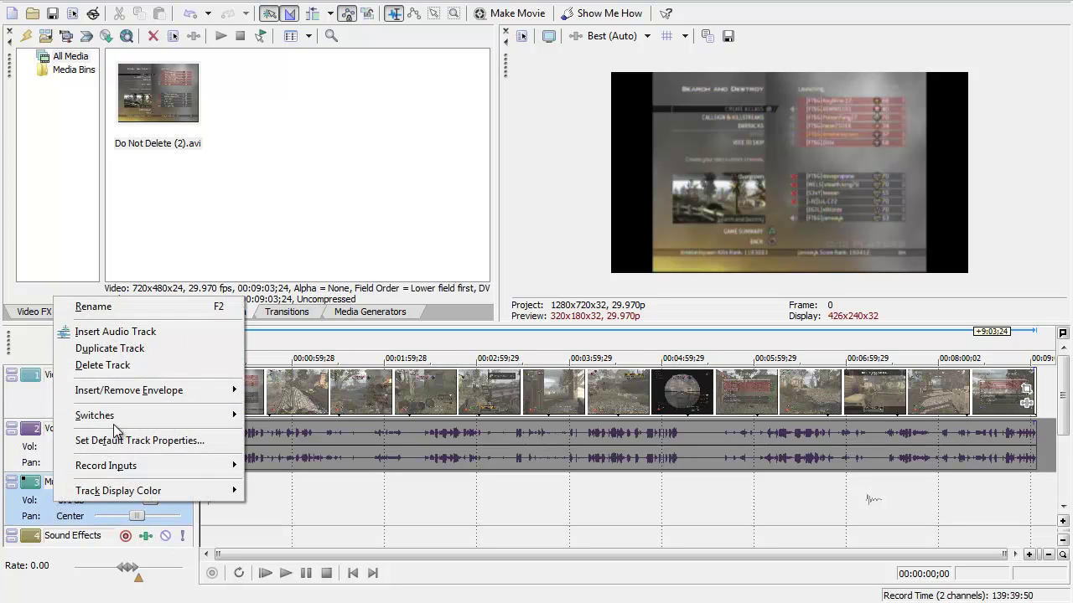
{"action": "left_click", "coordinate": [140, 365]}
{"action": "right_click", "coordinate": [55, 497]}
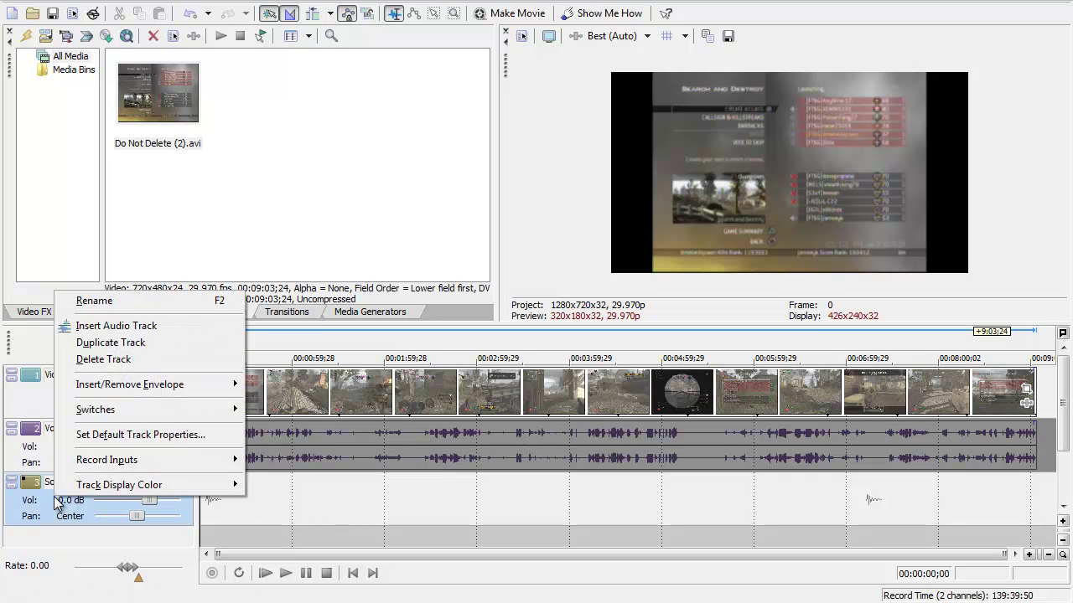
{"action": "left_click", "coordinate": [100, 359]}
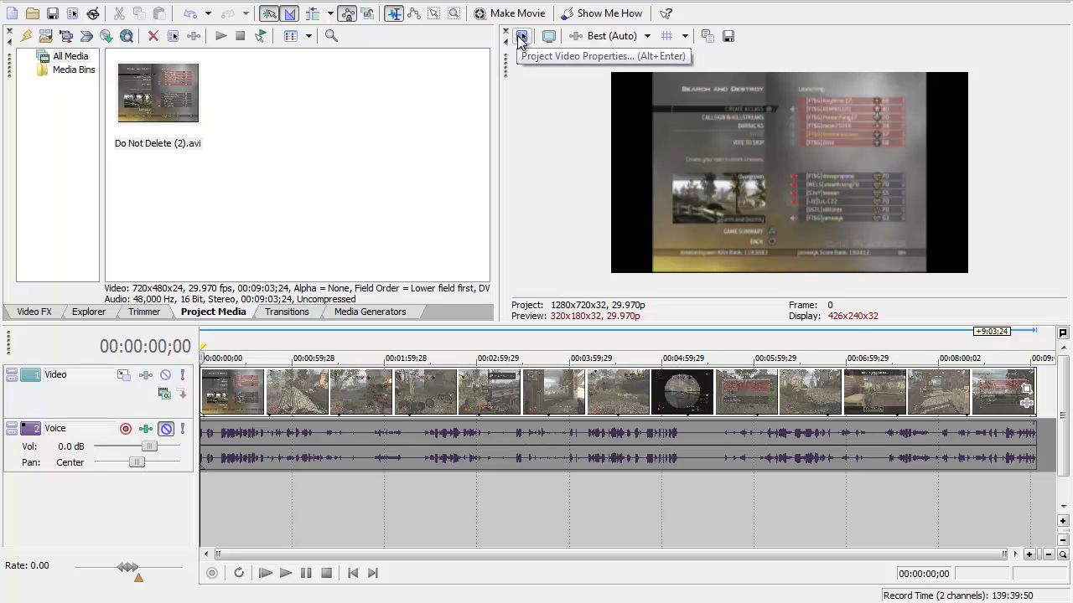
Try the video preview quality at Best (Full) and Best (Half), and return it to Best (Auto)
{"action": "left_click", "coordinate": [618, 37]}
{"action": "mouse_move", "coordinate": [616, 107]}
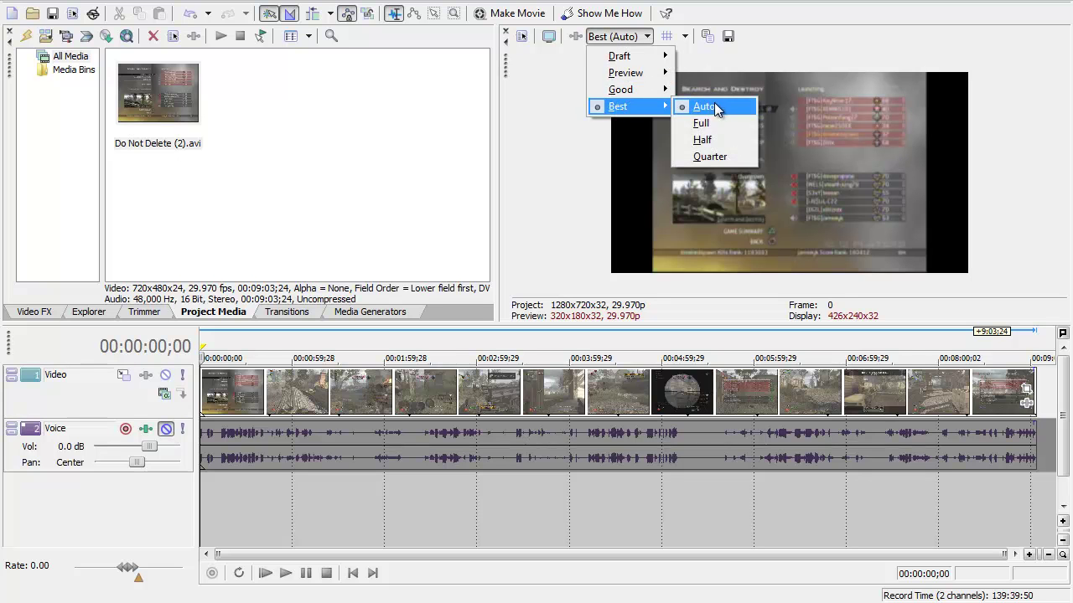
{"action": "left_click", "coordinate": [708, 124]}
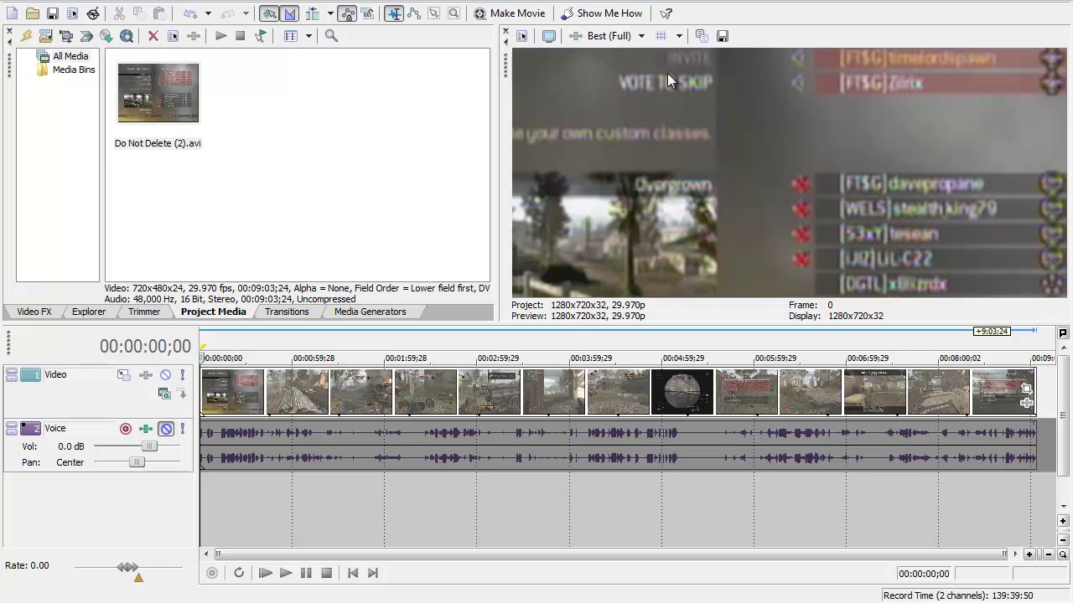
{"action": "left_click", "coordinate": [612, 37]}
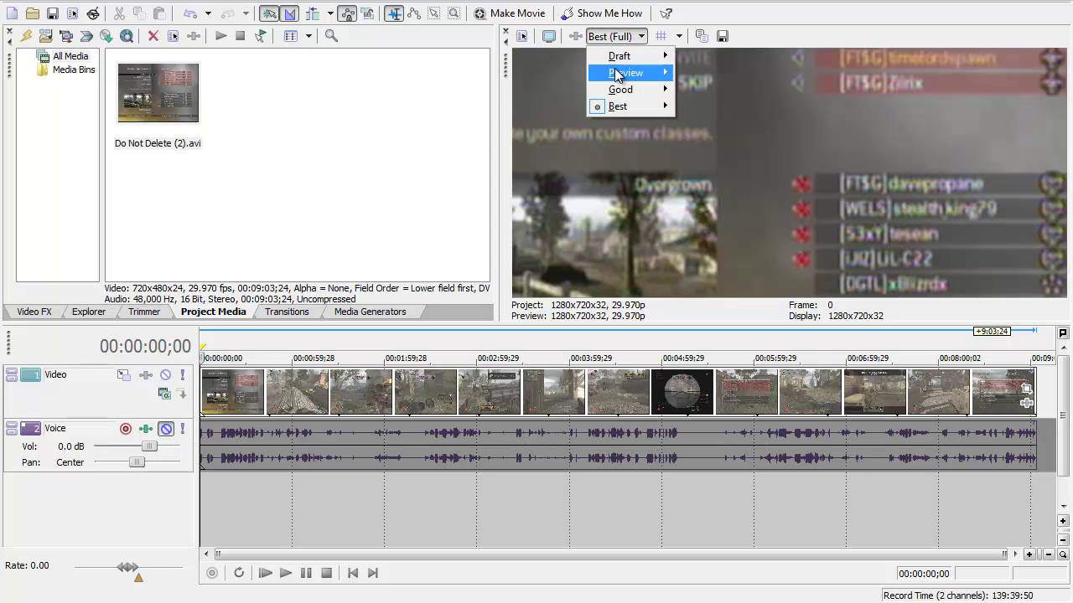
{"action": "mouse_move", "coordinate": [621, 112]}
{"action": "left_click", "coordinate": [692, 138]}
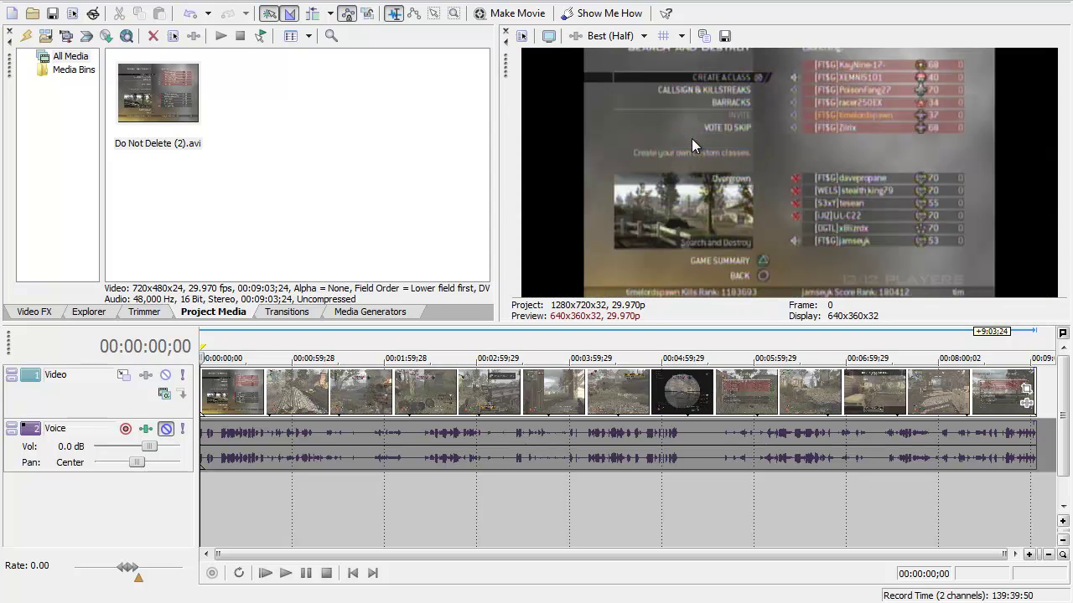
{"action": "left_click", "coordinate": [619, 38]}
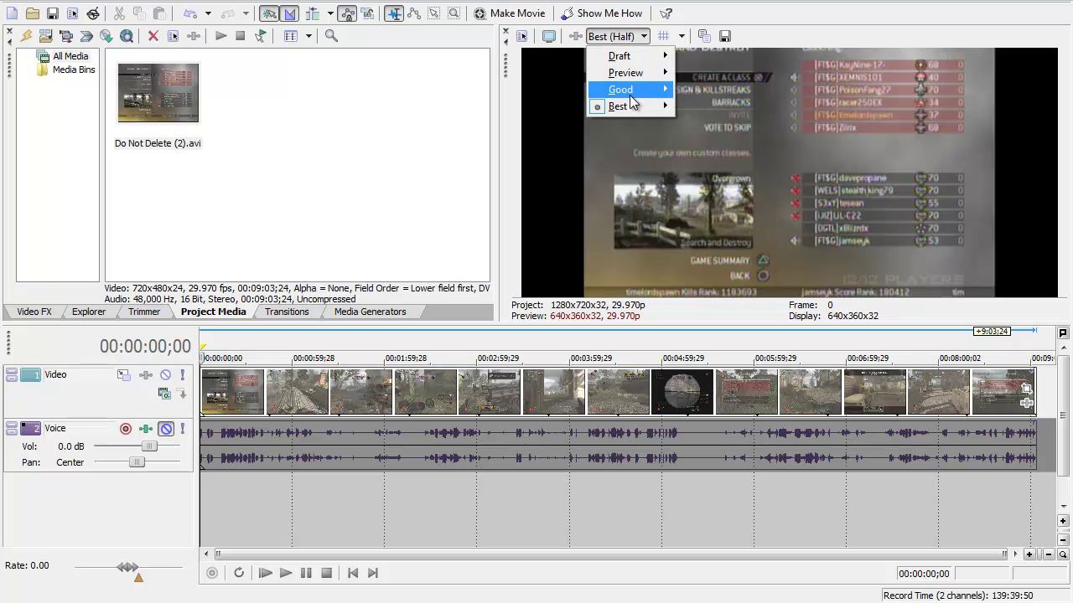
{"action": "mouse_move", "coordinate": [627, 105]}
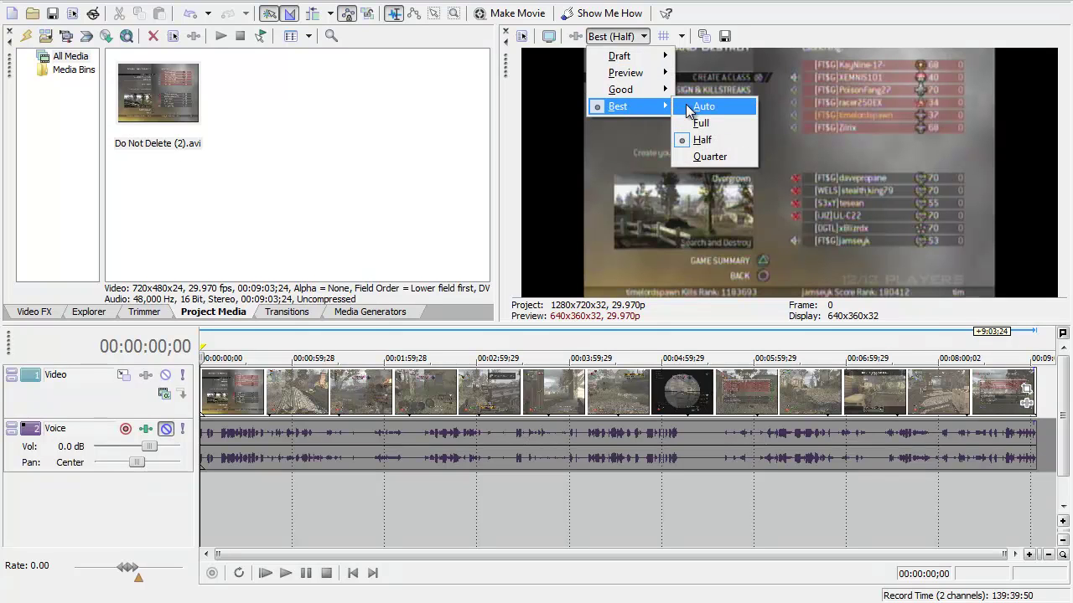
{"action": "left_click", "coordinate": [685, 97]}
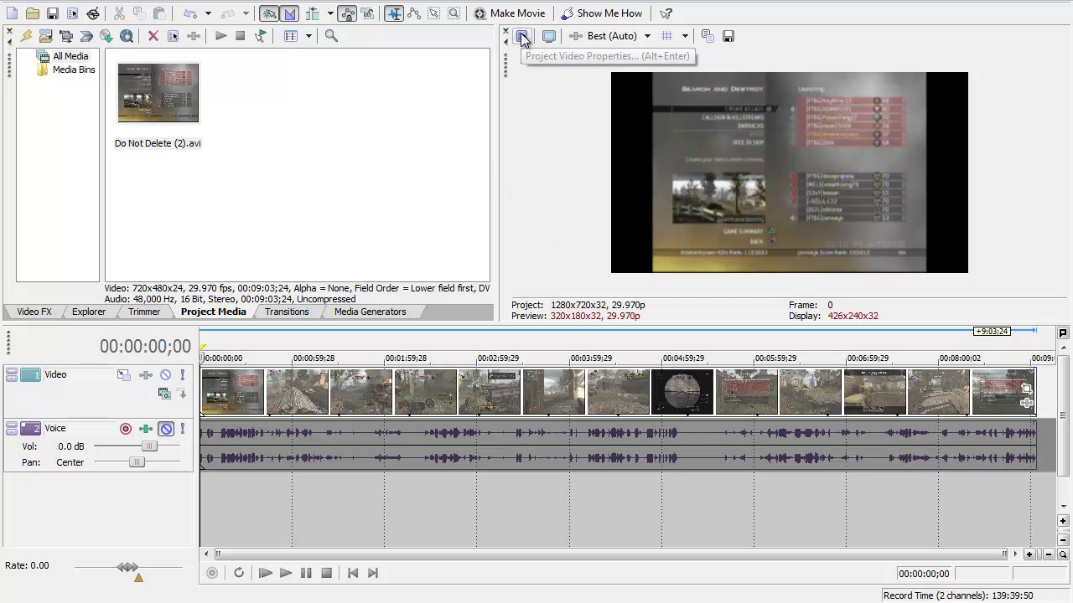
Match the project video settings to the Do Not Delete (2) file and make them the default for all new projects
{"action": "left_click", "coordinate": [522, 37]}
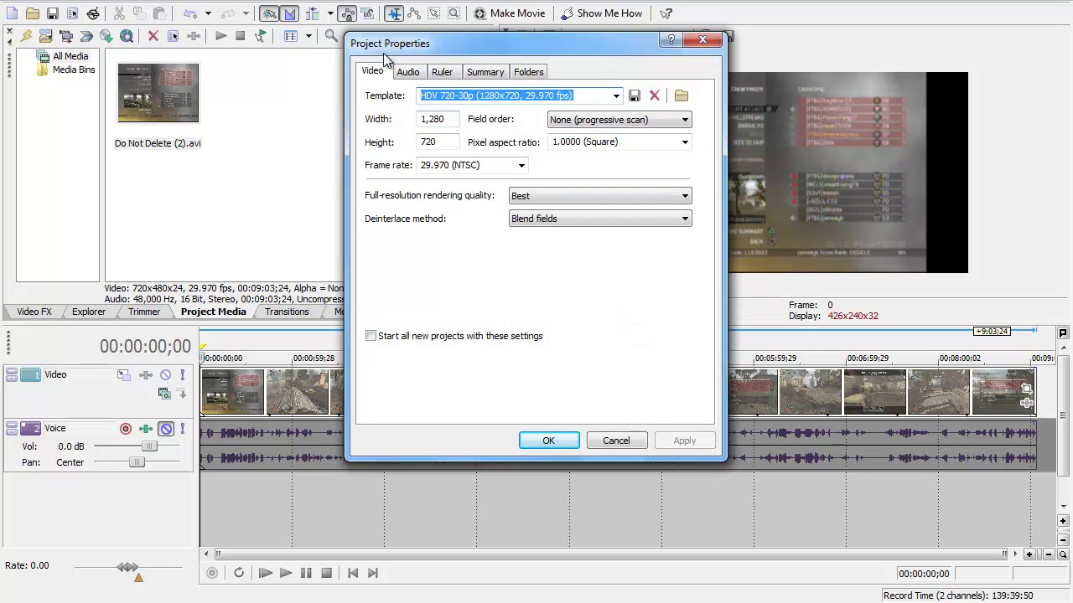
{"action": "left_click_drag", "start_coordinate": [426, 51], "coordinate": [421, 13]}
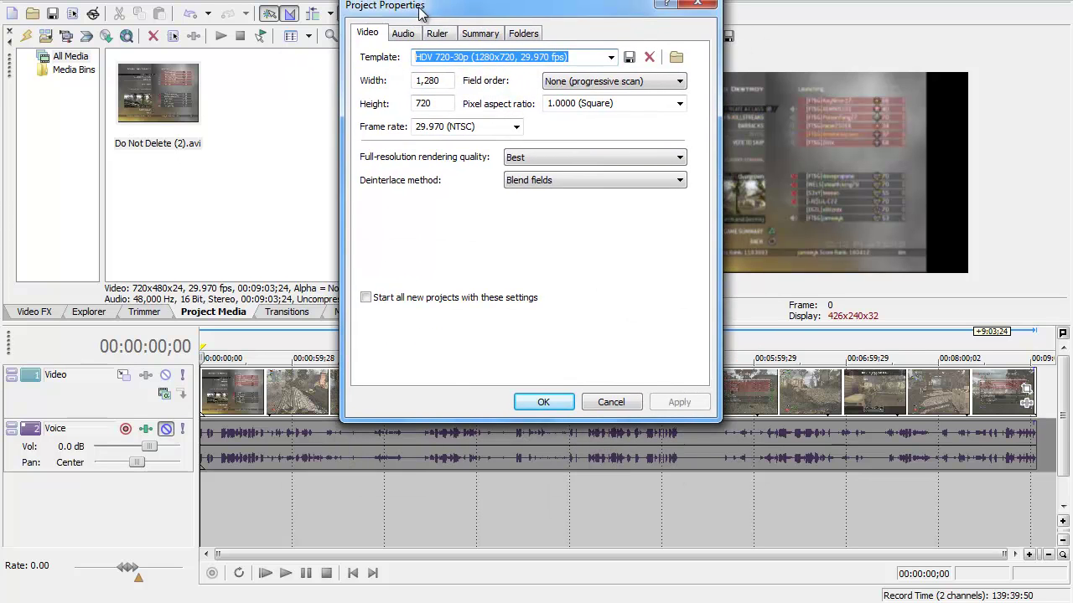
{"action": "left_click", "coordinate": [611, 57]}
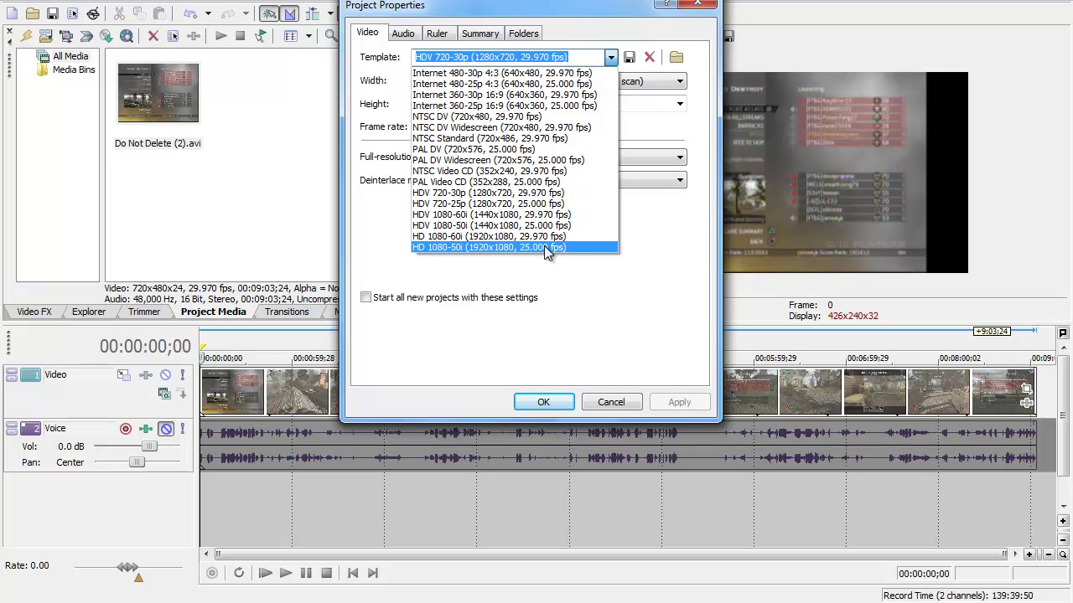
{"action": "left_click", "coordinate": [544, 279]}
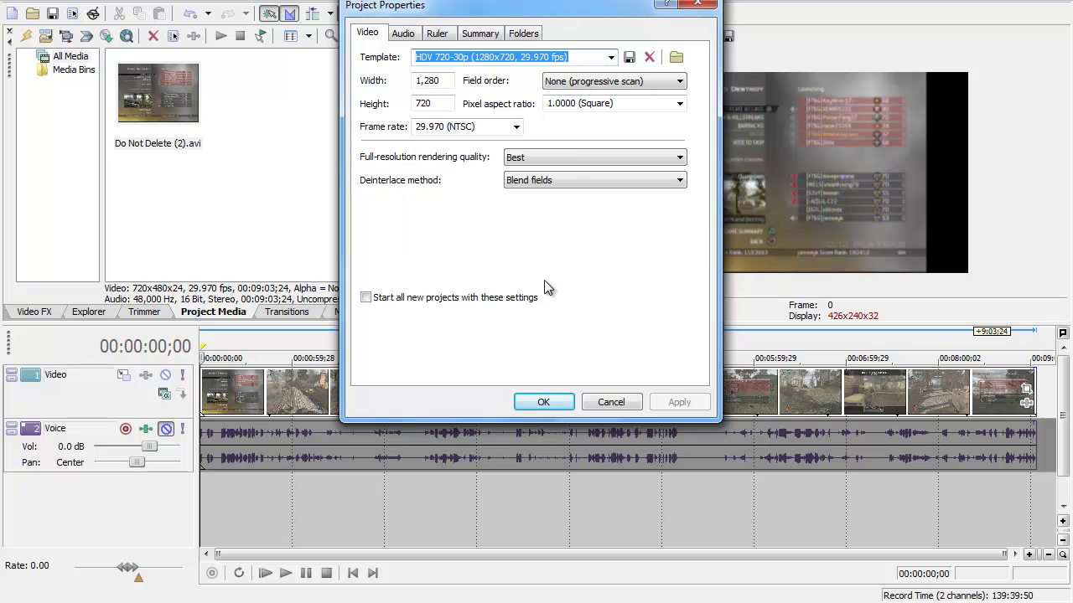
{"action": "left_click", "coordinate": [676, 59]}
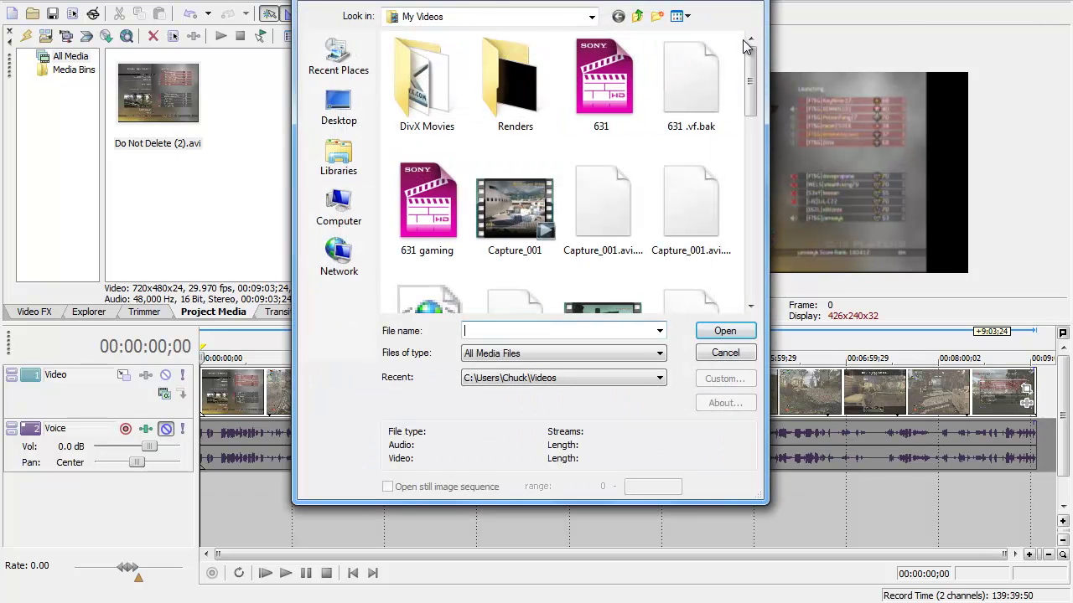
{"action": "left_click_drag", "start_coordinate": [750, 91], "coordinate": [759, 221]}
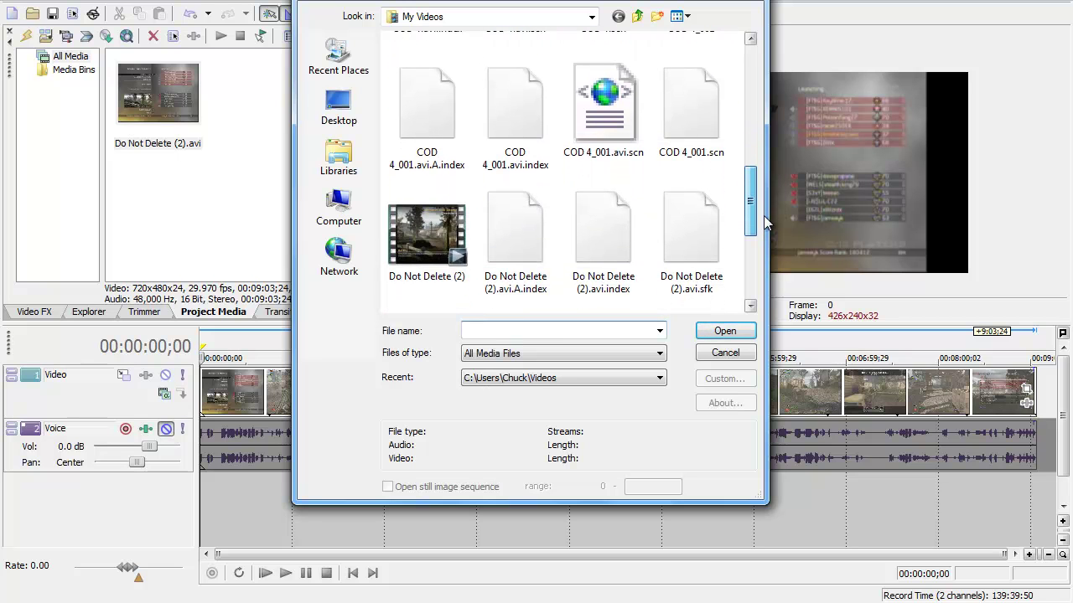
{"action": "scroll", "coordinate": [749, 192], "scroll_direction": "down", "scroll_amount": 1}
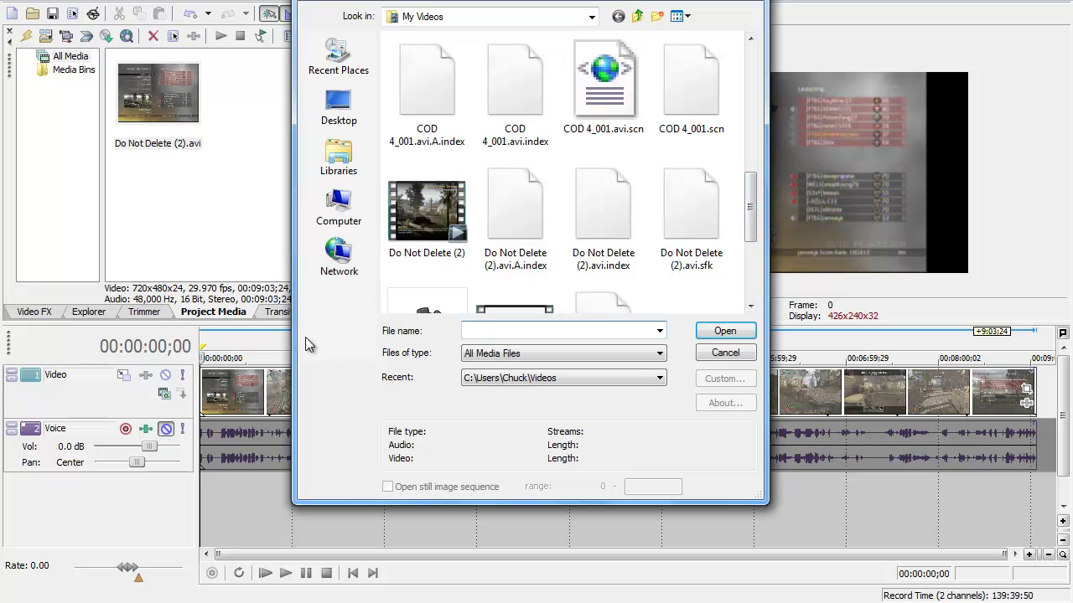
{"action": "left_click", "coordinate": [434, 217]}
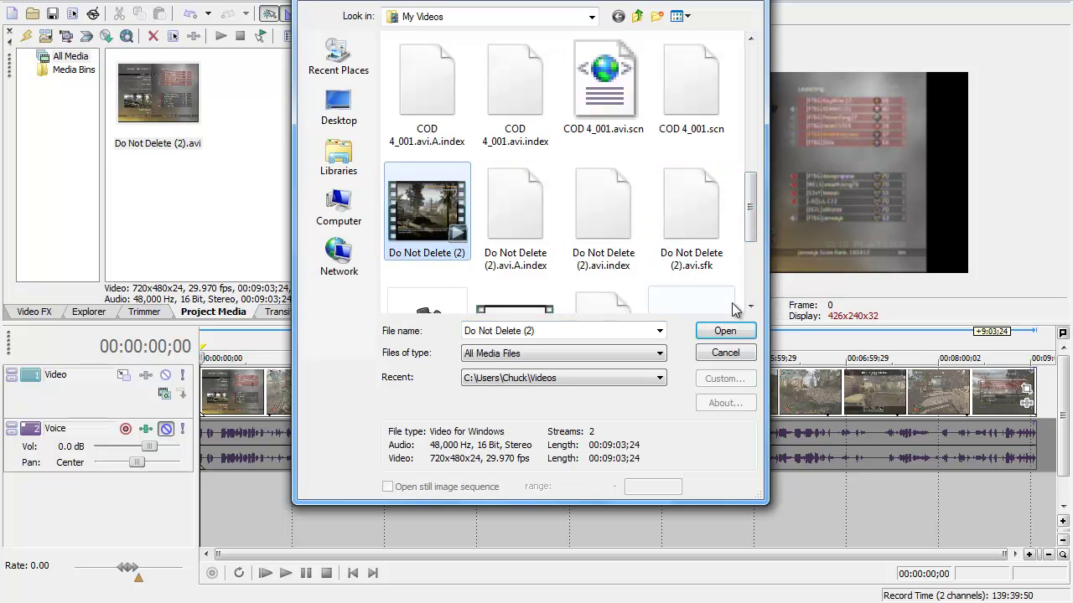
{"action": "left_click", "coordinate": [726, 332]}
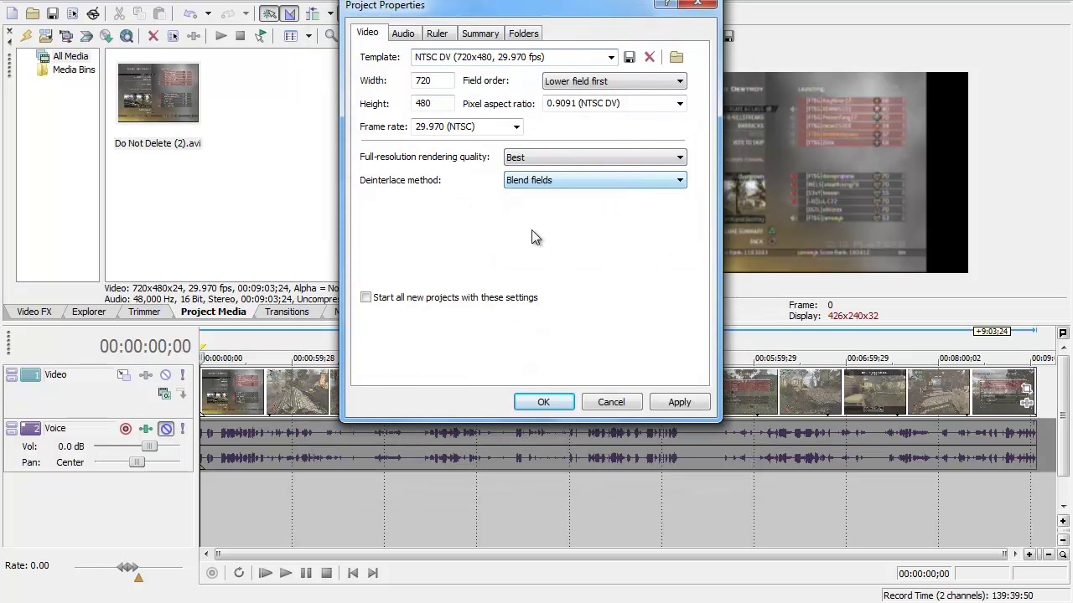
{"action": "left_click", "coordinate": [368, 301]}
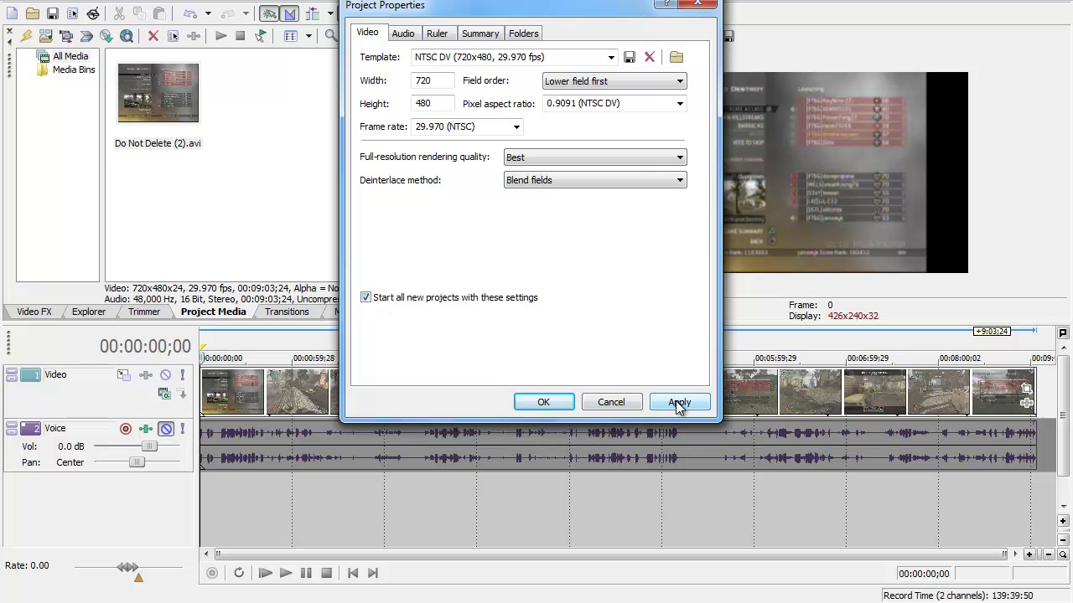
{"action": "left_click", "coordinate": [553, 406]}
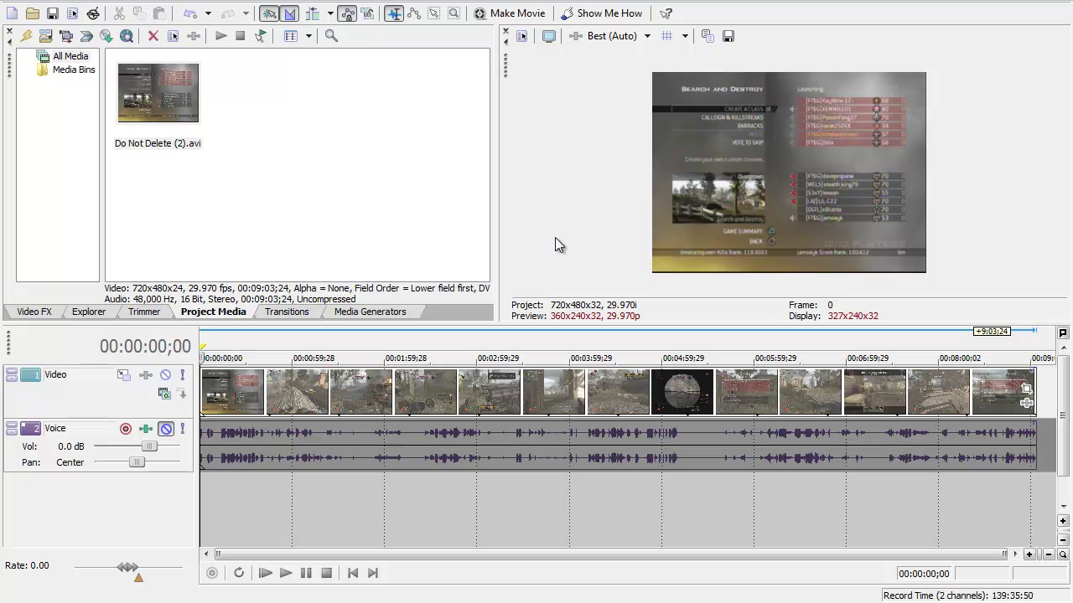
Apply the Brightness and Contrast effect with the Darker, Less Contrast preset to the clip on the Video track
{"action": "left_click", "coordinate": [37, 312]}
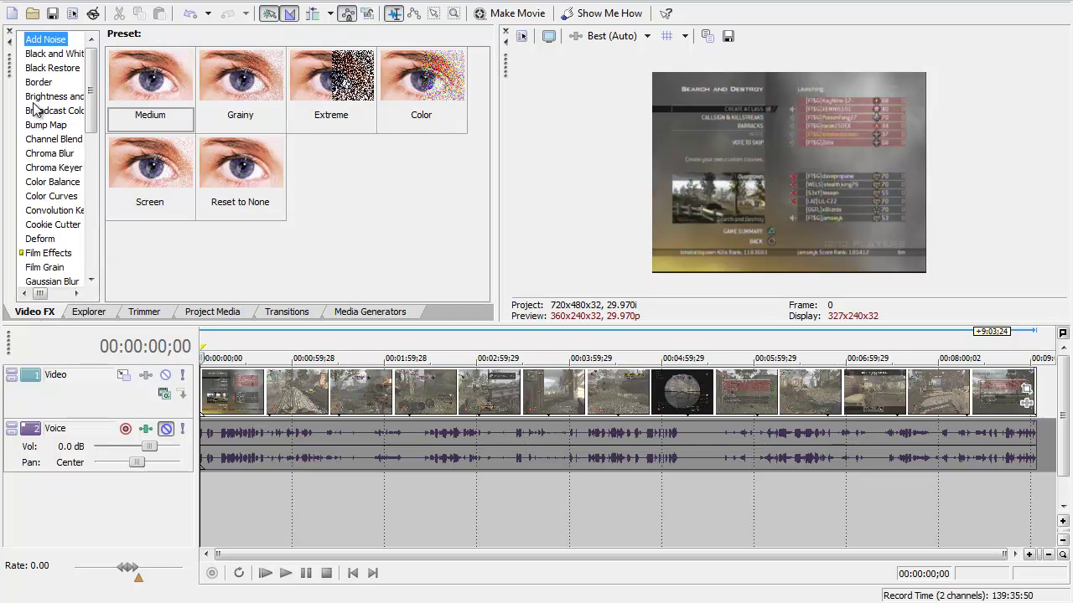
{"action": "left_click", "coordinate": [51, 182]}
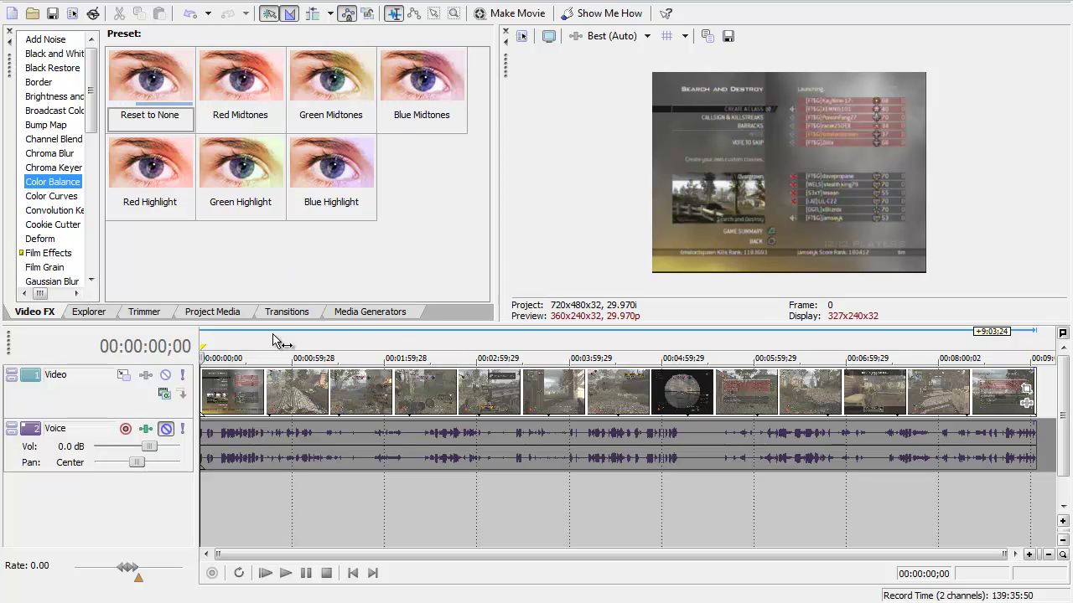
{"action": "left_click", "coordinate": [54, 98]}
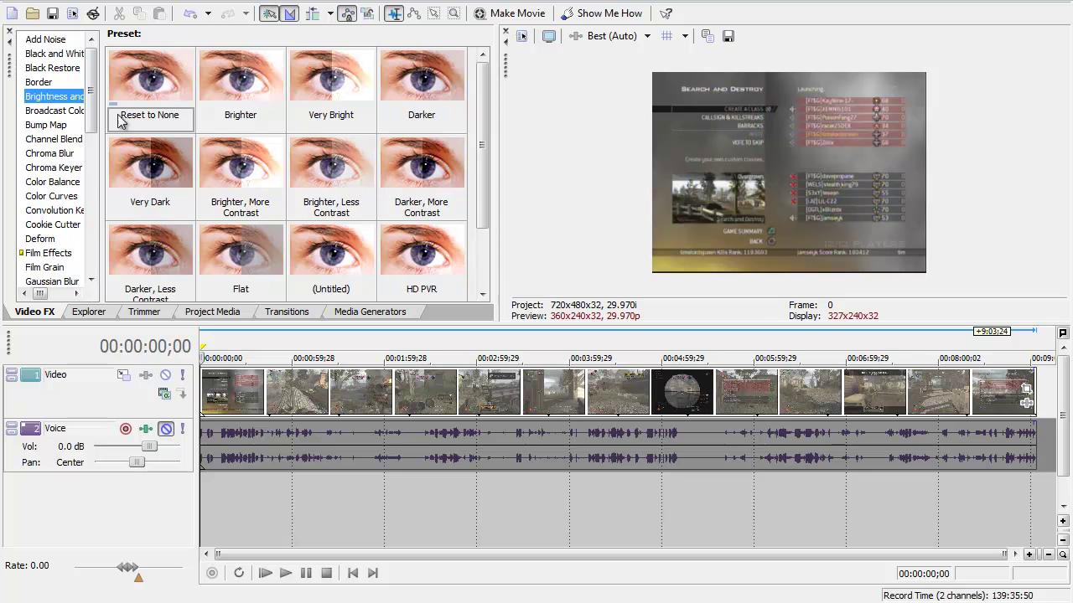
{"action": "left_click_drag", "start_coordinate": [482, 134], "coordinate": [467, 106]}
{"action": "left_click", "coordinate": [353, 273]}
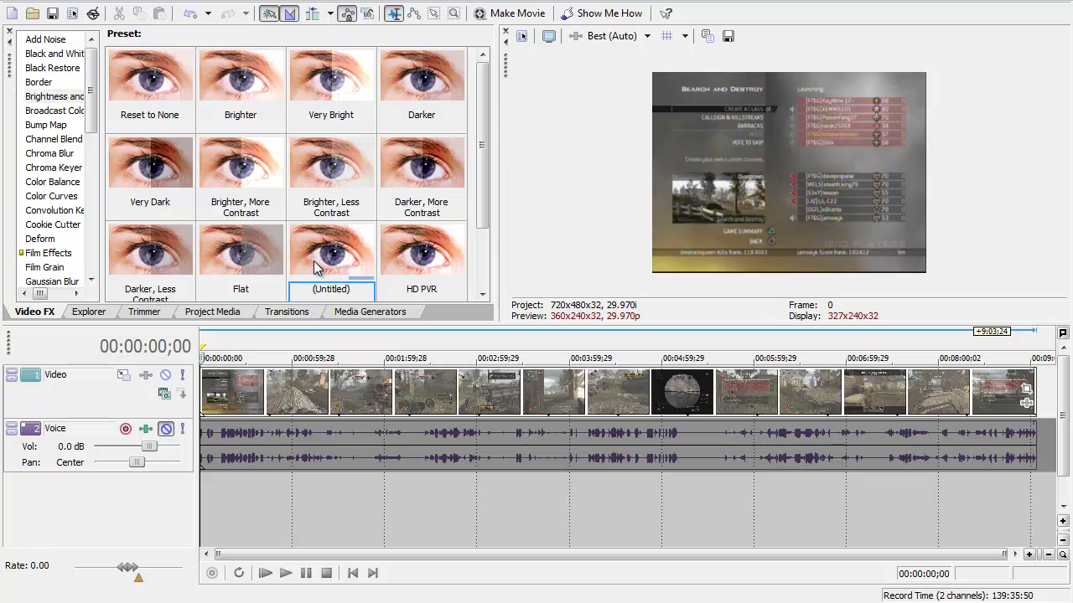
{"action": "left_click", "coordinate": [169, 278]}
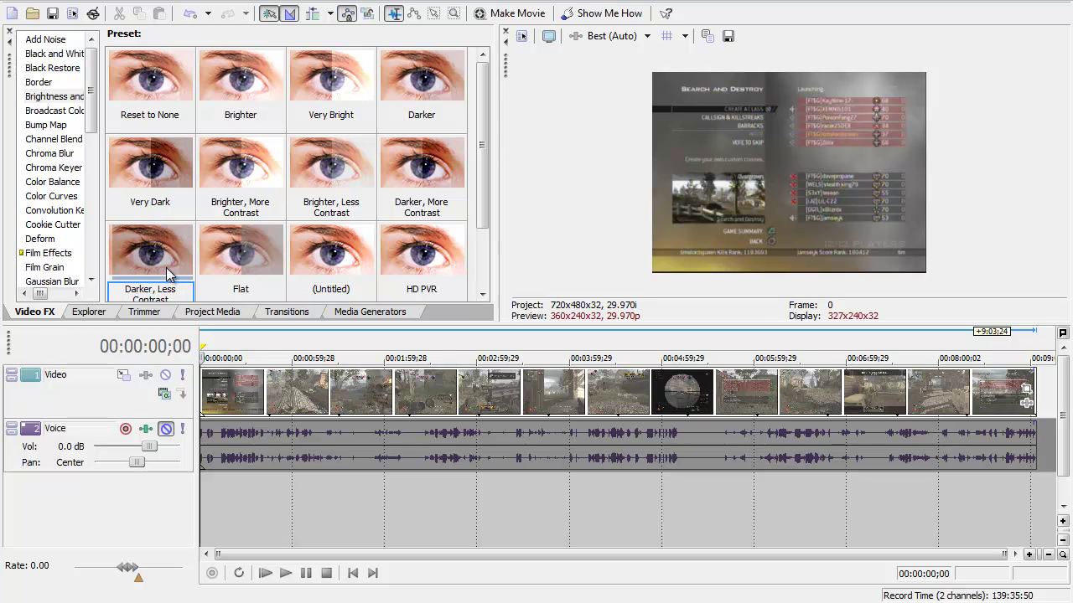
{"action": "left_click_drag", "start_coordinate": [169, 277], "coordinate": [232, 389]}
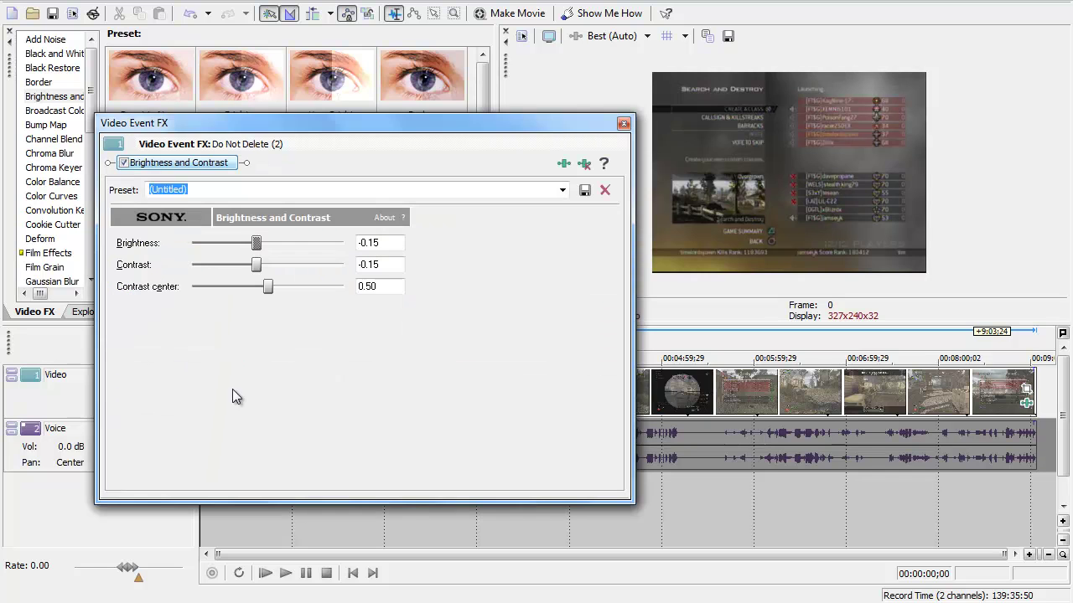
Play the clip from the beginning and from 00:05:51;11 to check the brightness and contrast effect
{"action": "left_click", "coordinate": [285, 573]}
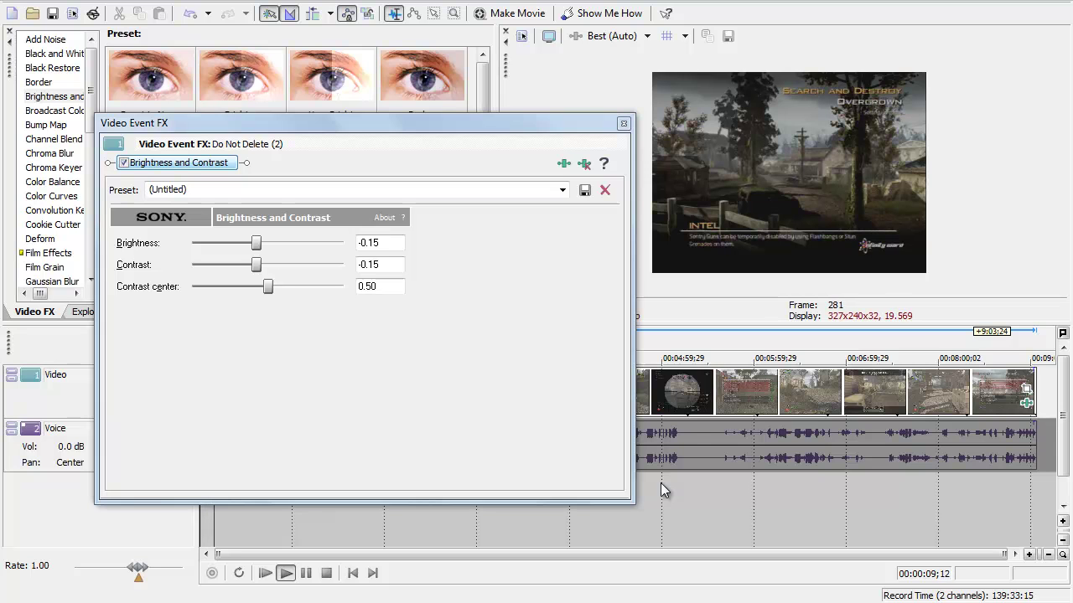
{"action": "left_click", "coordinate": [752, 398]}
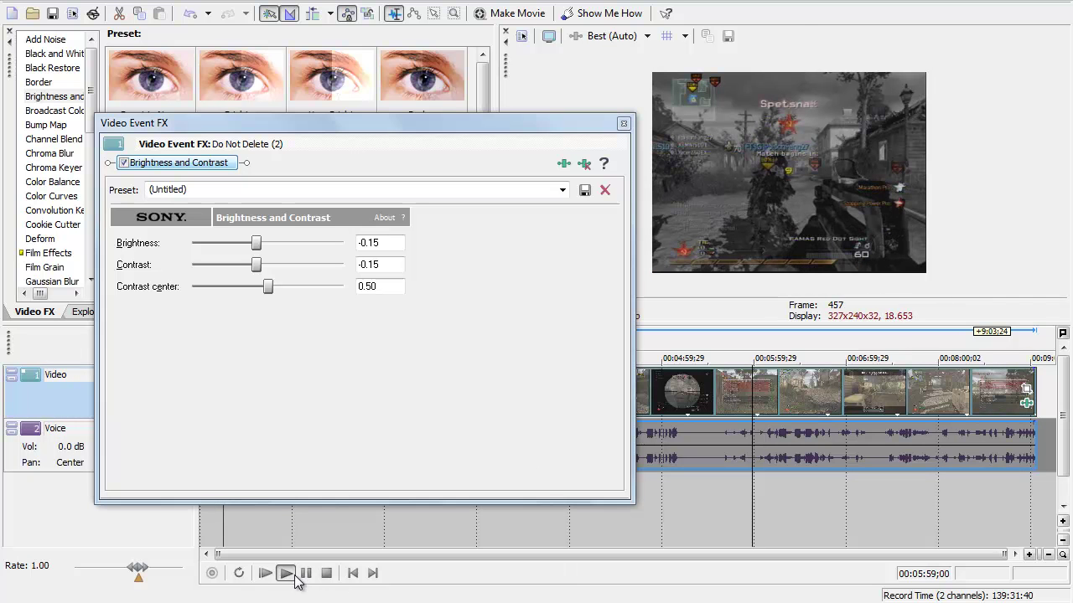
{"action": "left_click", "coordinate": [740, 400]}
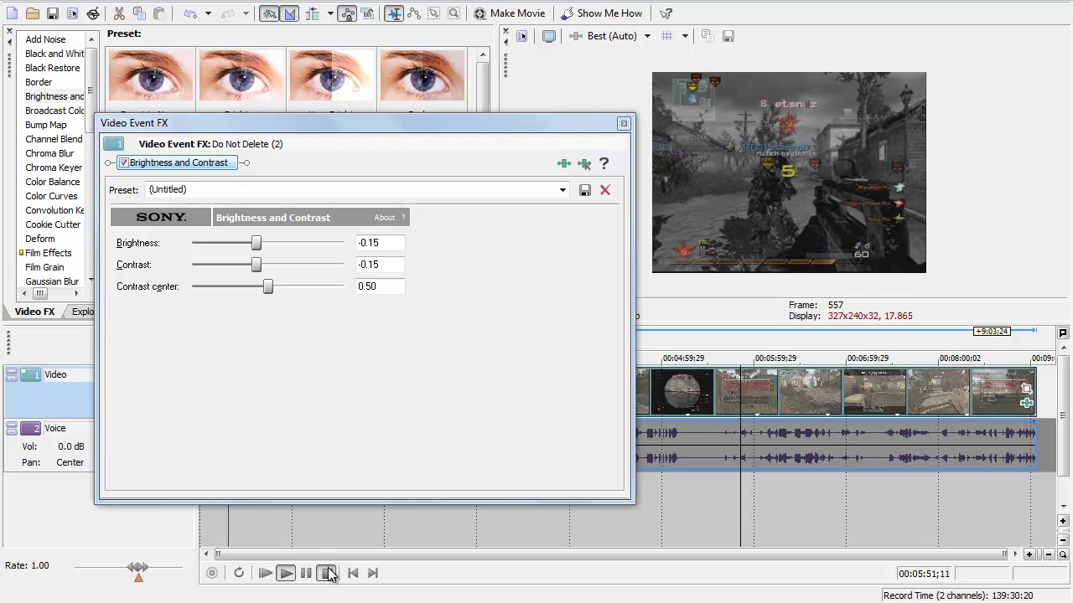
{"action": "left_click", "coordinate": [326, 573]}
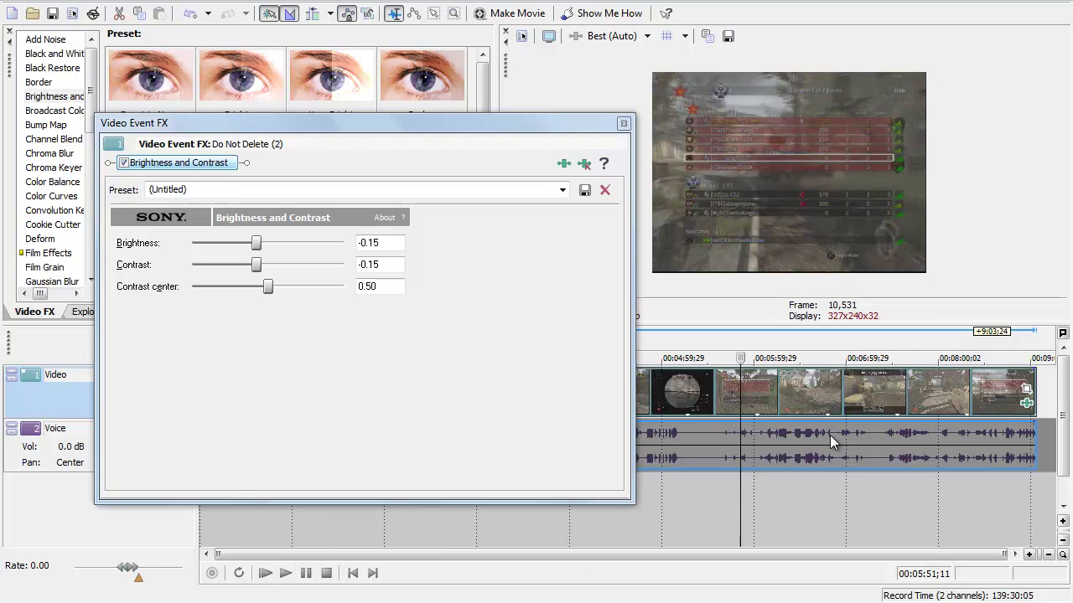
{"action": "left_click", "coordinate": [284, 573]}
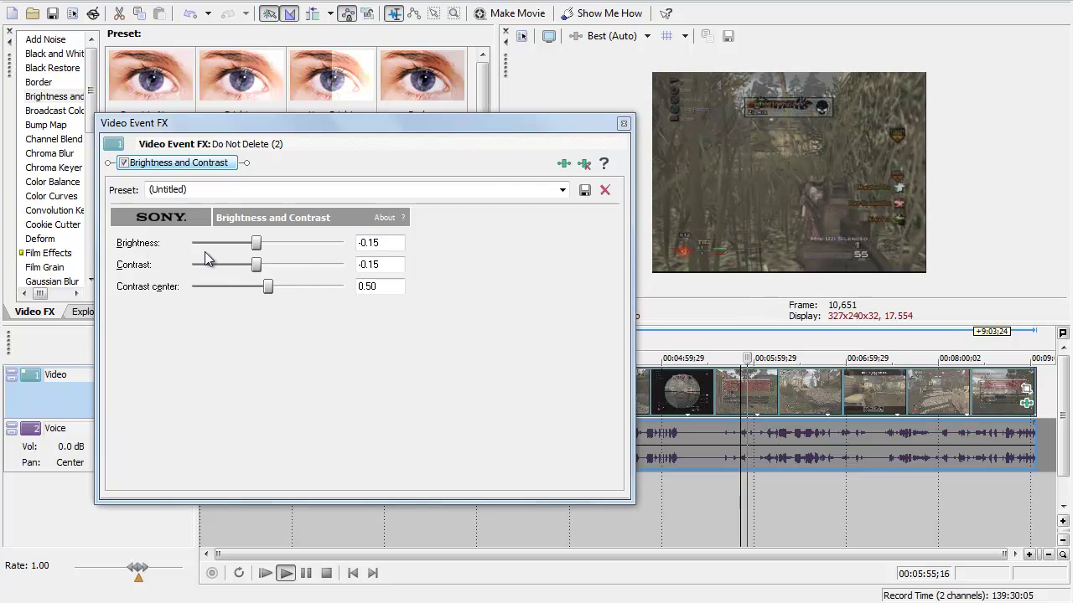
Set the effect's Brightness to 0.00 and its Contrast to 0.15
{"action": "double_click", "coordinate": [371, 242]}
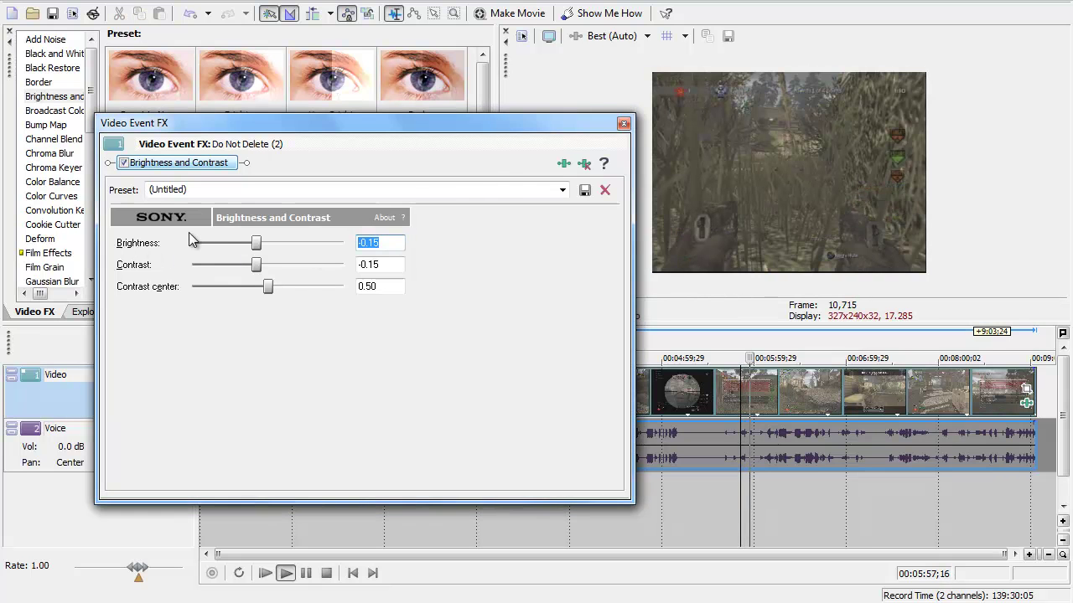
{"action": "type", "text": "0"}
{"action": "key", "text": "Return"}
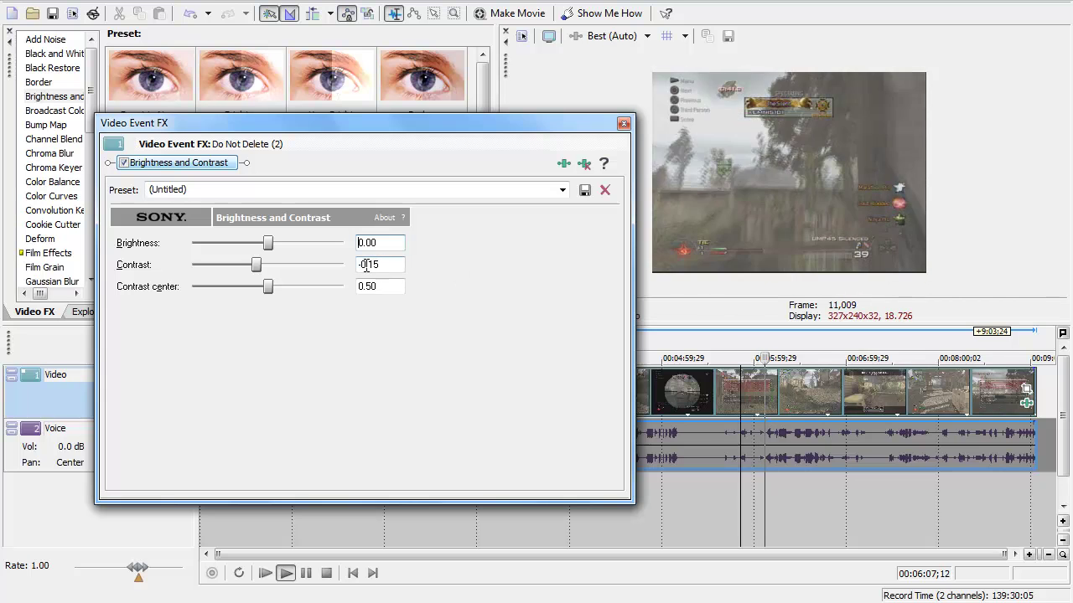
{"action": "left_click_drag", "start_coordinate": [366, 265], "coordinate": [358, 264]}
{"action": "key", "text": "BackSpace"}
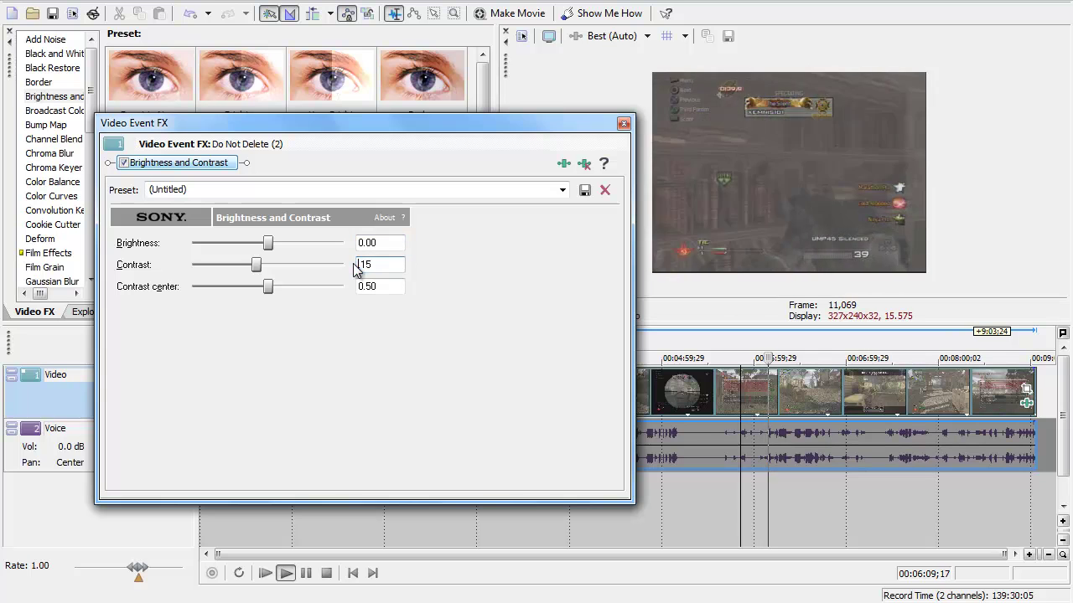
{"action": "type", "text": "0."}
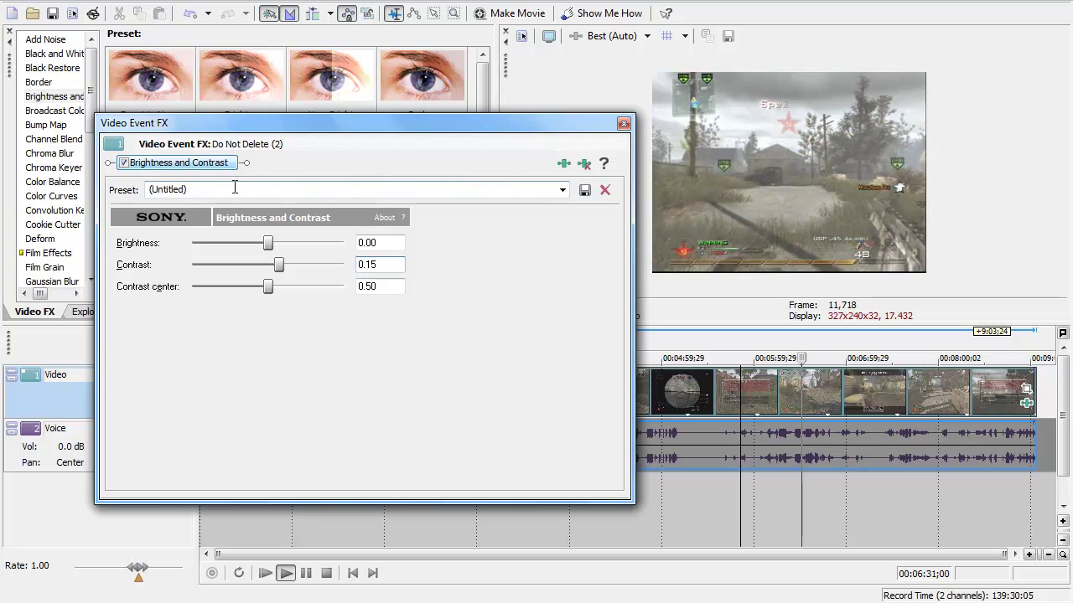
Compare the footage with the Brightness and Contrast effect disabled and enabled, and close the effect settings
{"action": "left_click", "coordinate": [123, 163]}
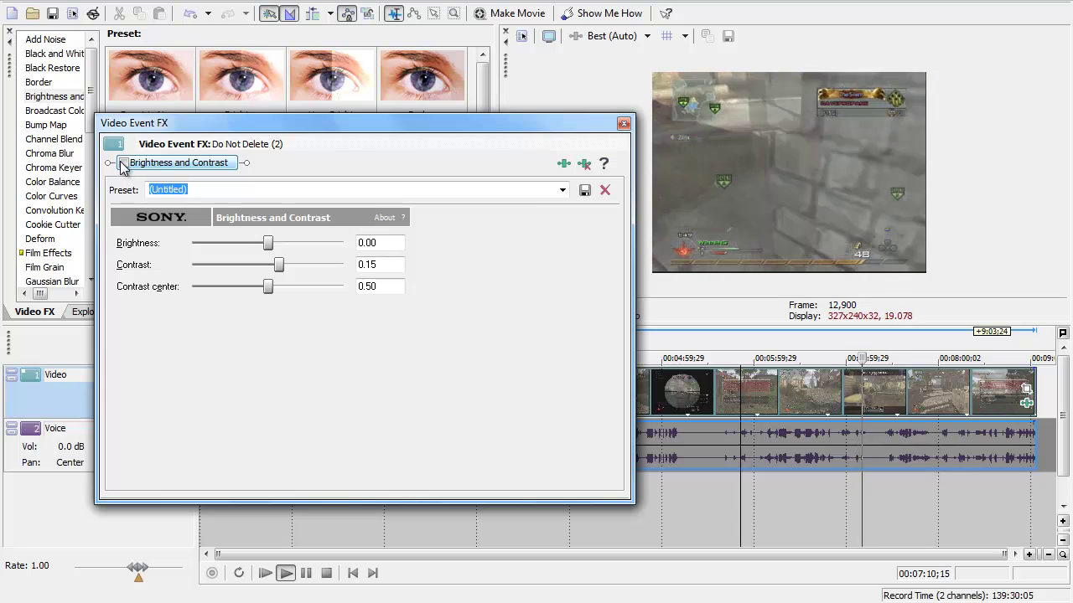
{"action": "left_click", "coordinate": [124, 163]}
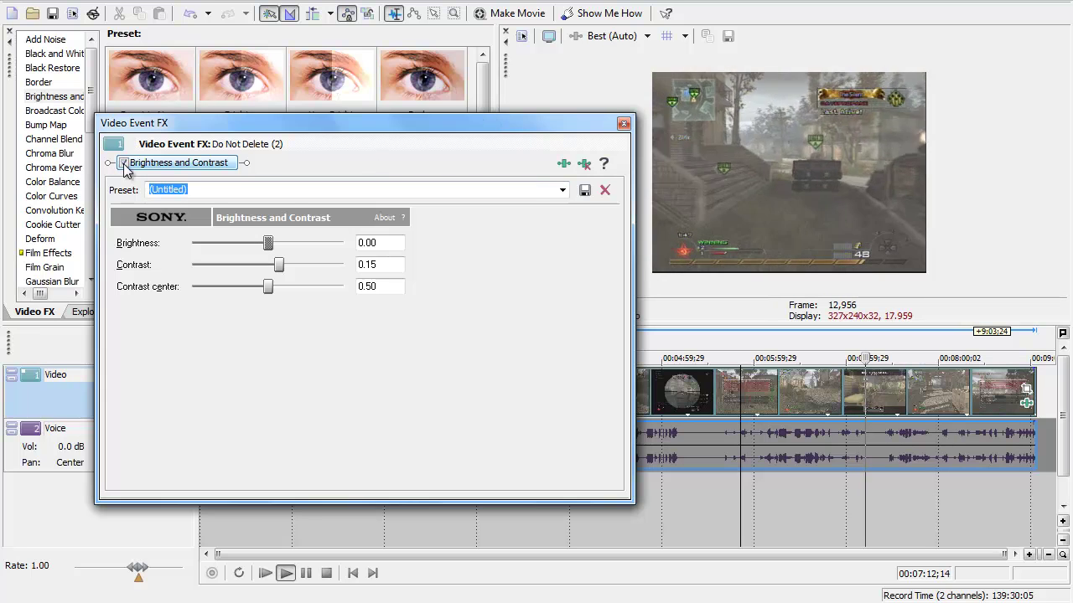
{"action": "left_click", "coordinate": [624, 123]}
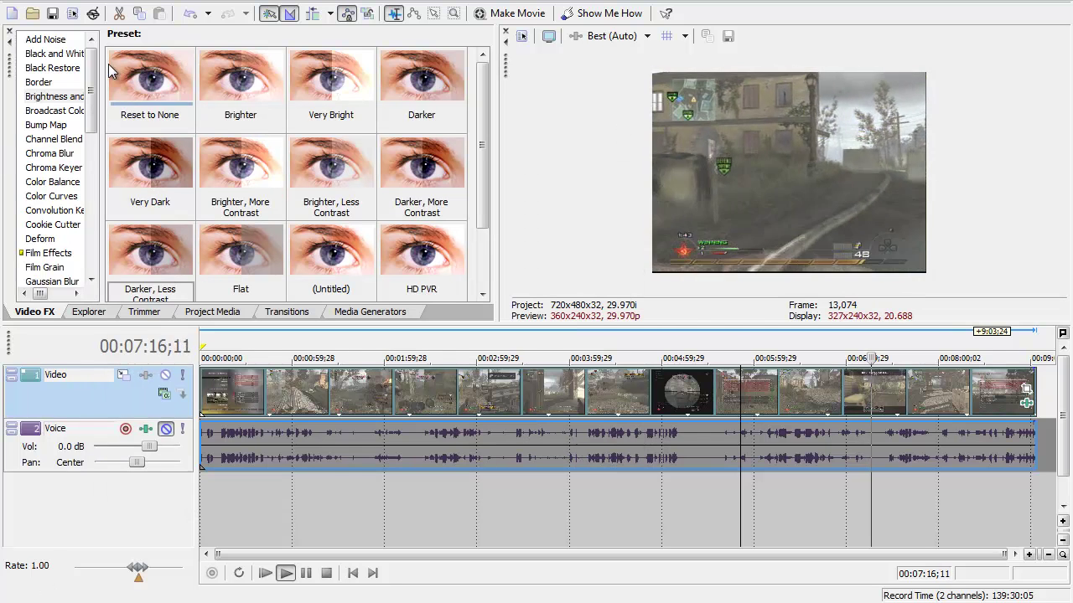
Apply the Sharpen effect with the Light preset to the clip on the Video track and close its settings
{"action": "left_click_drag", "start_coordinate": [105, 64], "coordinate": [101, 175]}
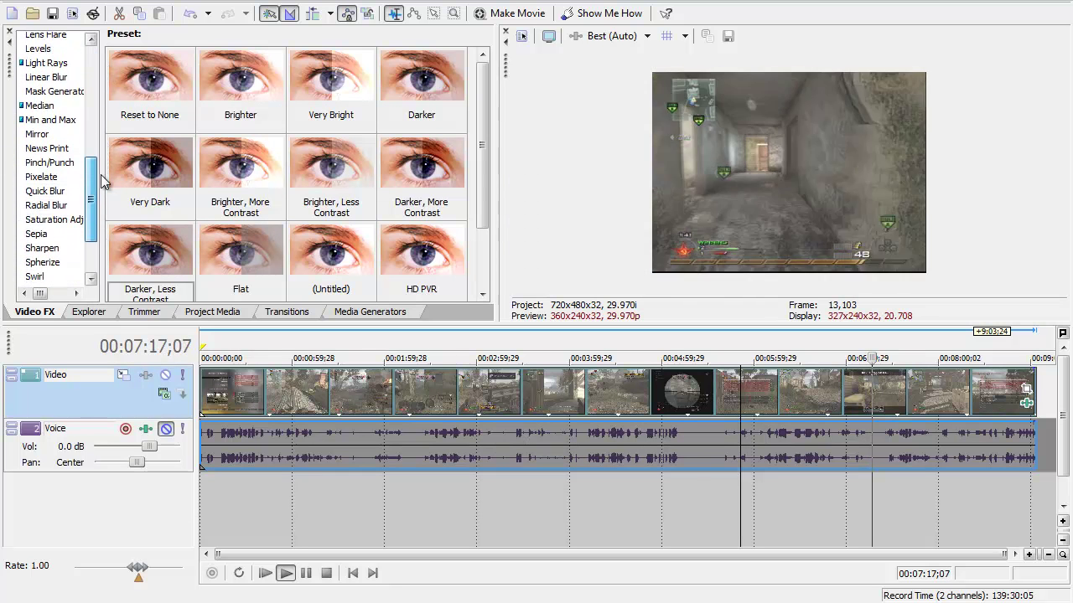
{"action": "left_click", "coordinate": [57, 241]}
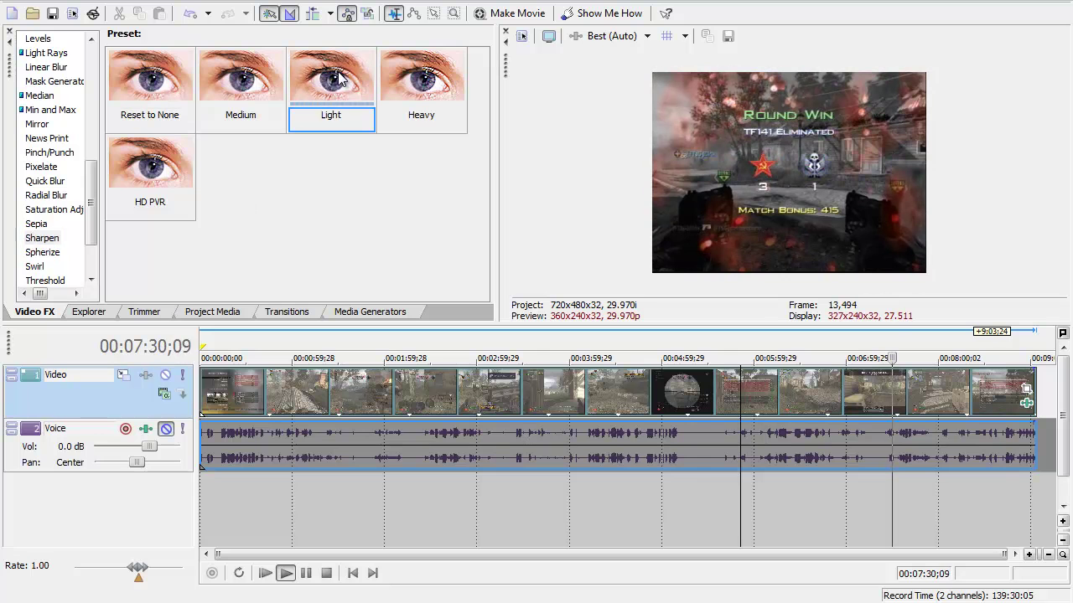
{"action": "left_click", "coordinate": [281, 312]}
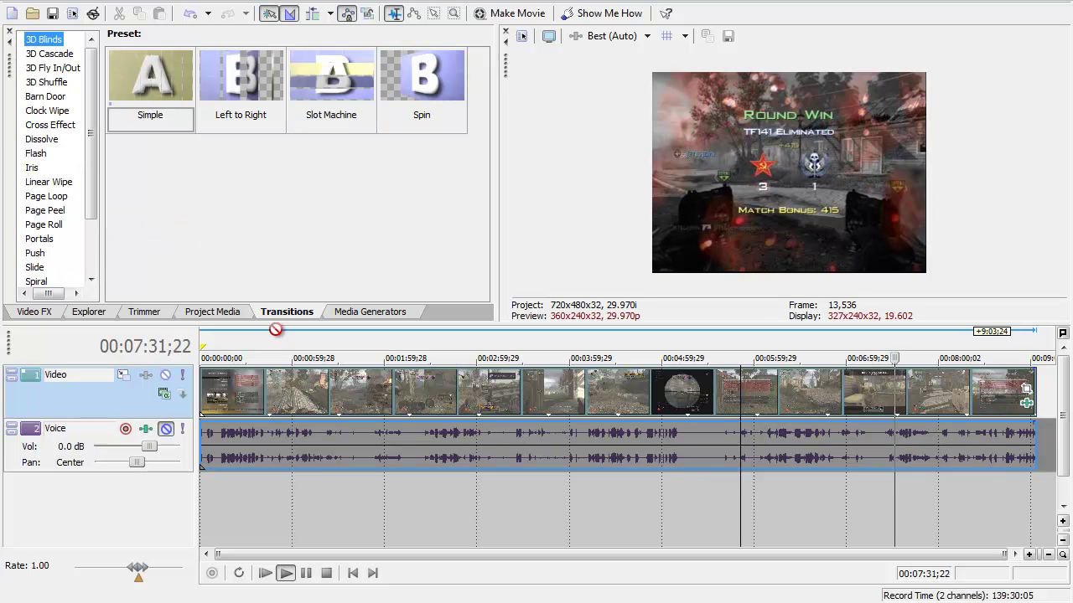
{"action": "left_click", "coordinate": [251, 393]}
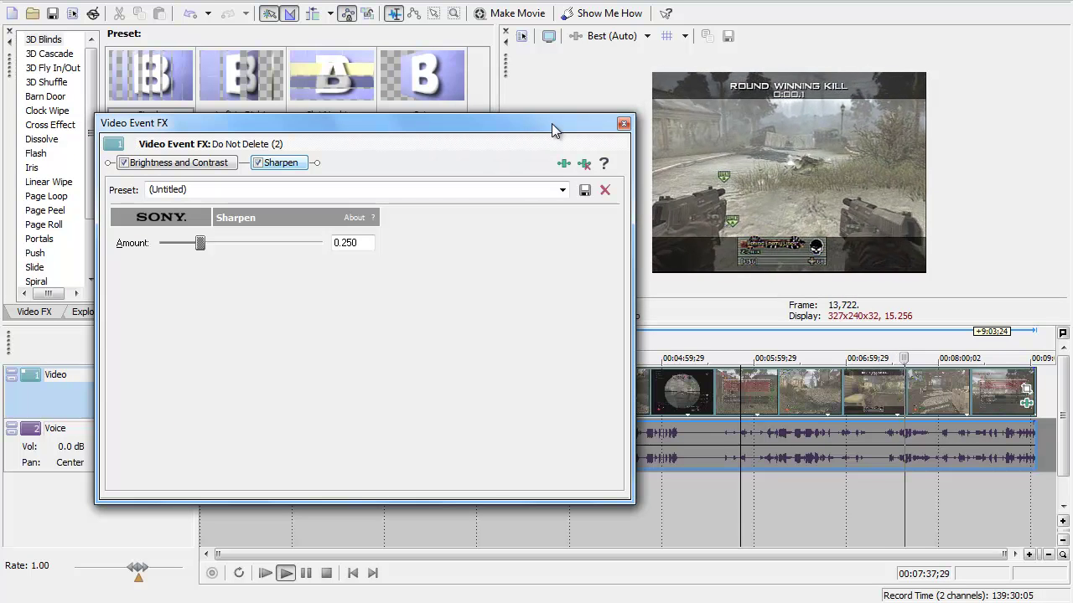
{"action": "left_click", "coordinate": [621, 124]}
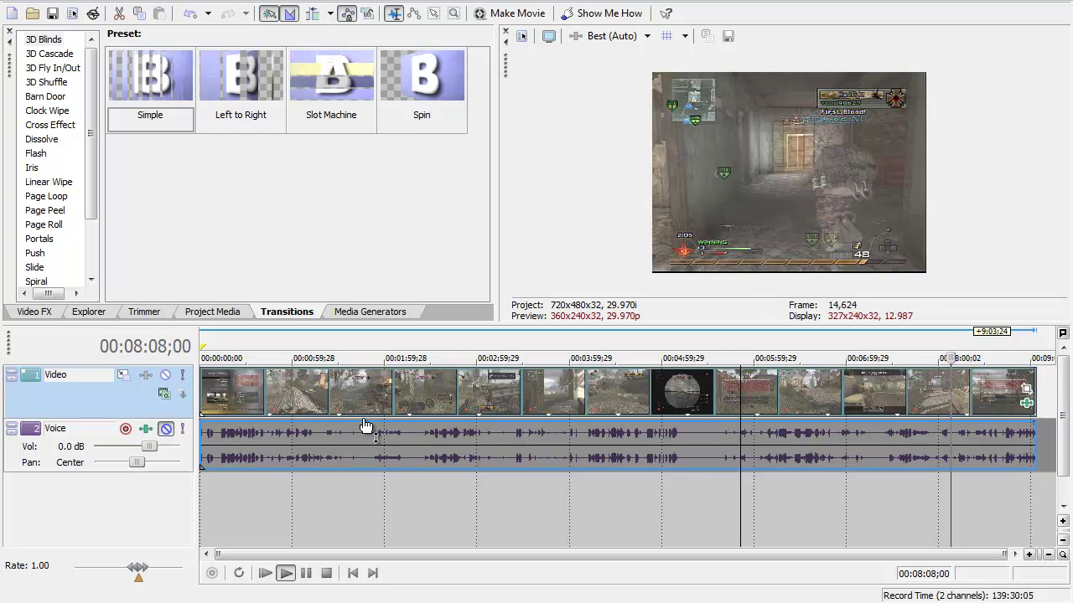
Play the clip from 00:01:56;00 to check the sharpened footage
{"action": "left_click", "coordinate": [381, 391]}
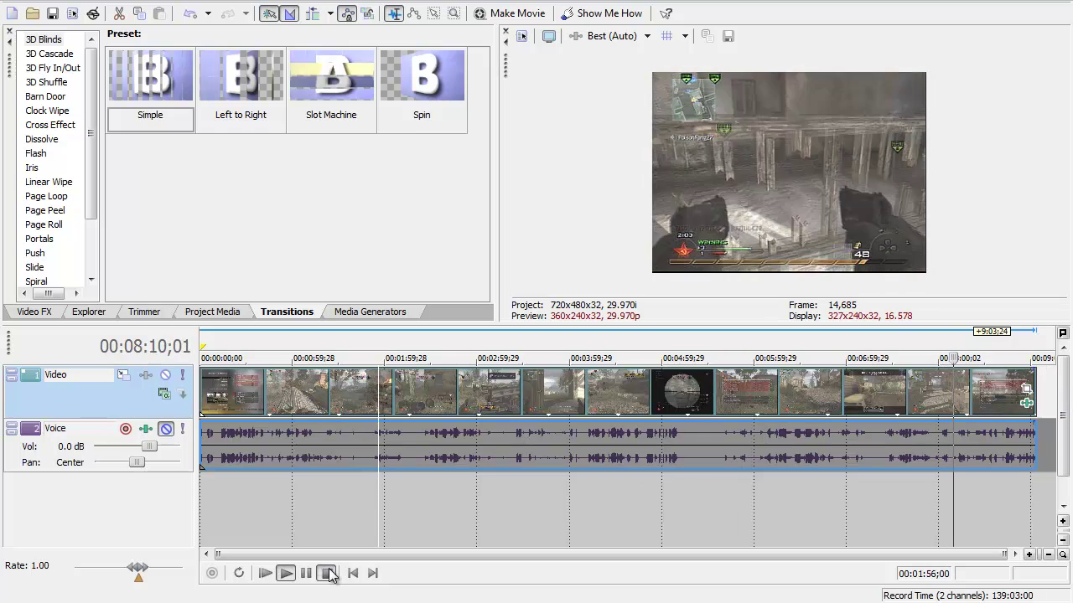
{"action": "left_click", "coordinate": [286, 574]}
{"action": "left_click", "coordinate": [286, 573]}
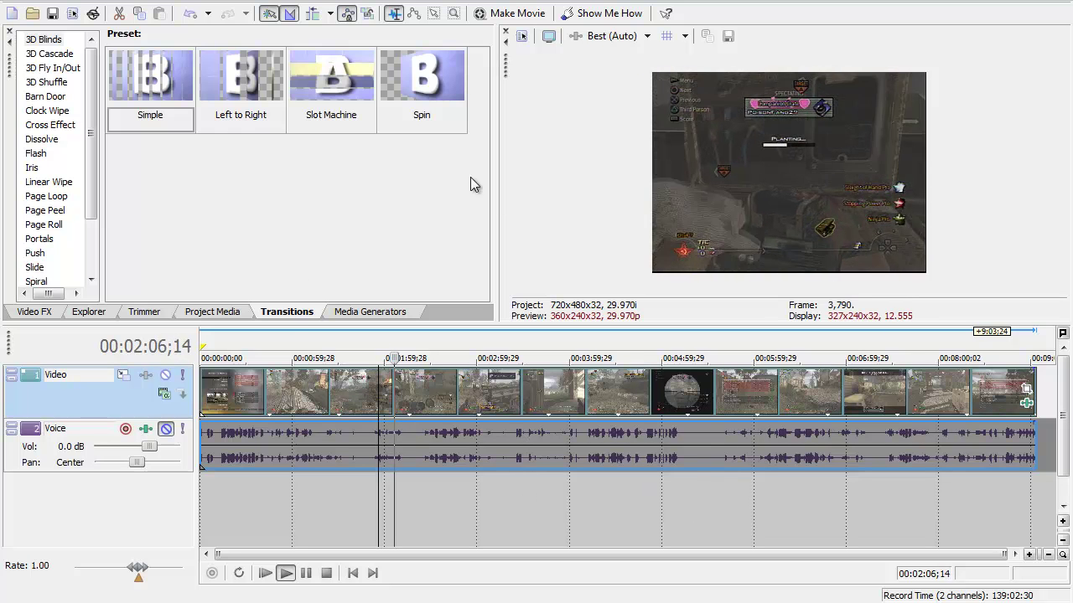
{"action": "left_click", "coordinate": [212, 311]}
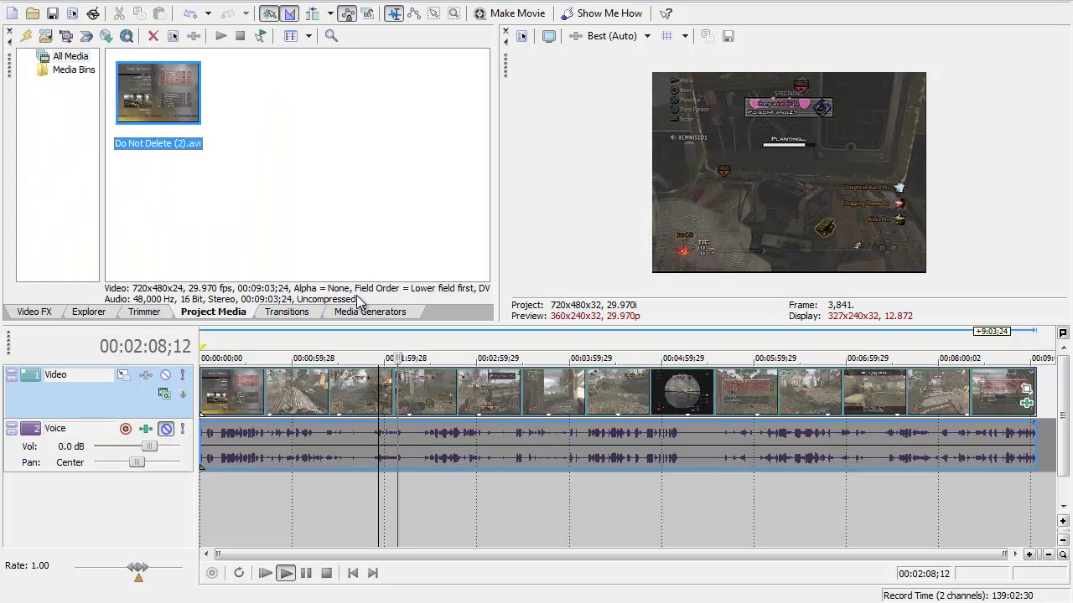
{"action": "right_click", "coordinate": [654, 273]}
{"action": "left_click", "coordinate": [647, 277]}
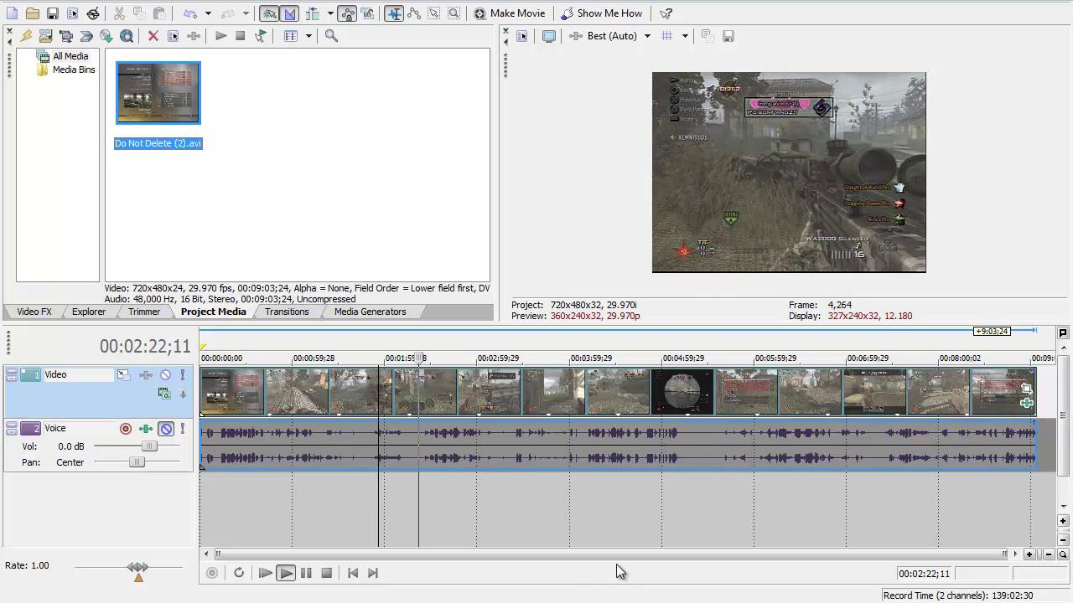
Open the video clip's Pan/Crop settings and crop the black bar off the frame's lower edge, to a height of about 476.8
{"action": "left_click_drag", "start_coordinate": [615, 557], "coordinate": [744, 557]}
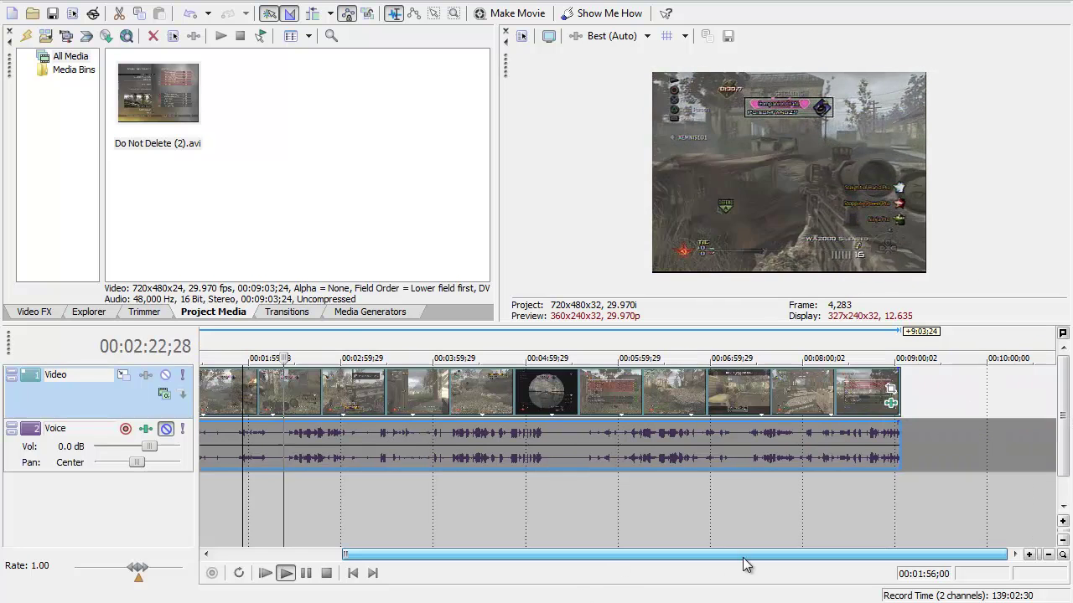
{"action": "left_click", "coordinate": [890, 390]}
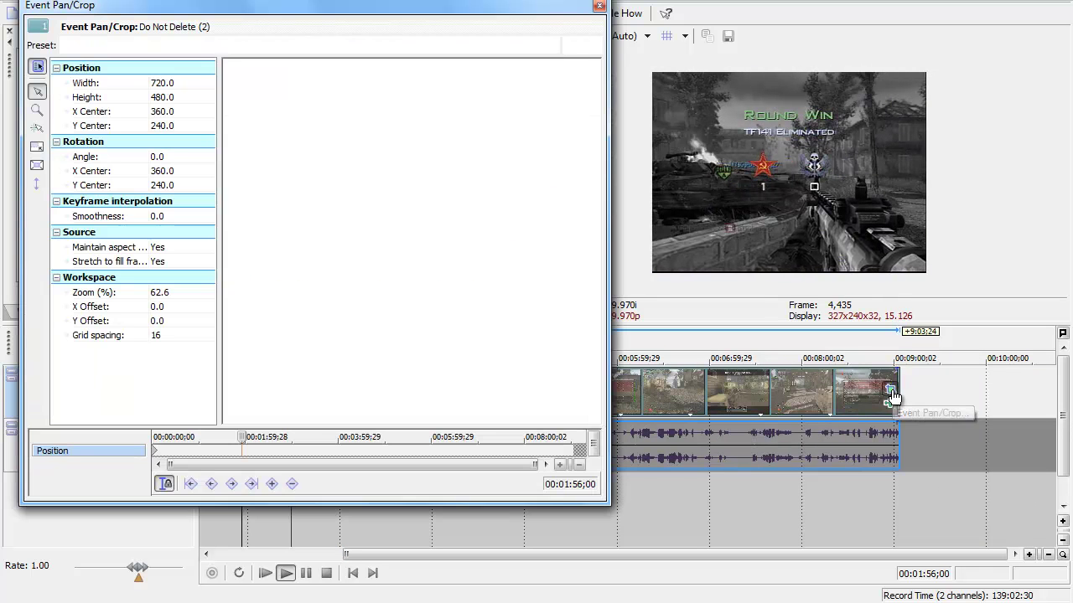
{"action": "left_click_drag", "start_coordinate": [419, 7], "coordinate": [538, 24]}
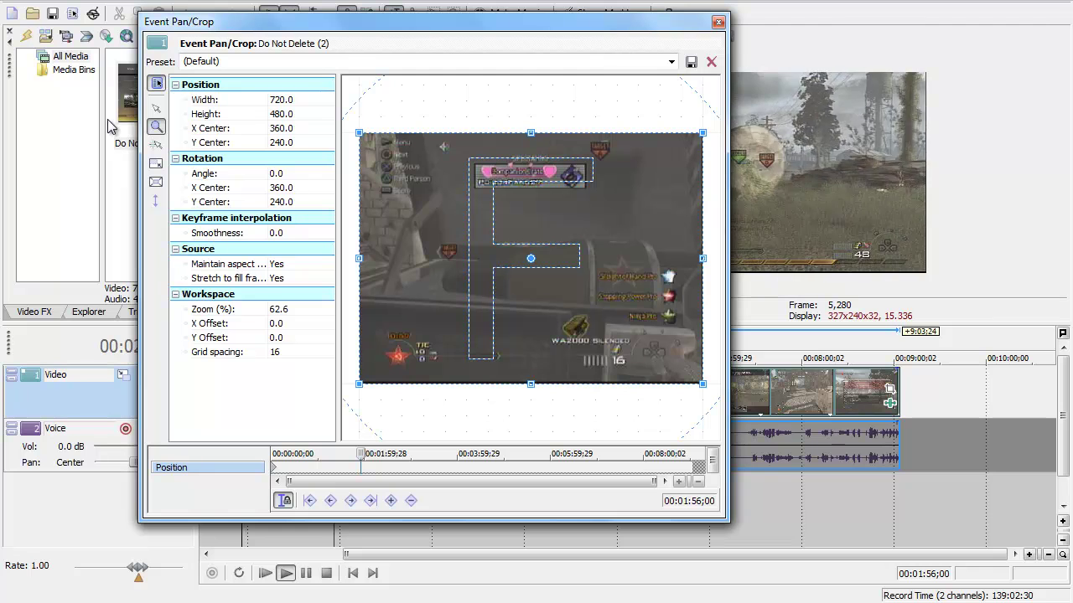
{"action": "left_click", "coordinate": [556, 366]}
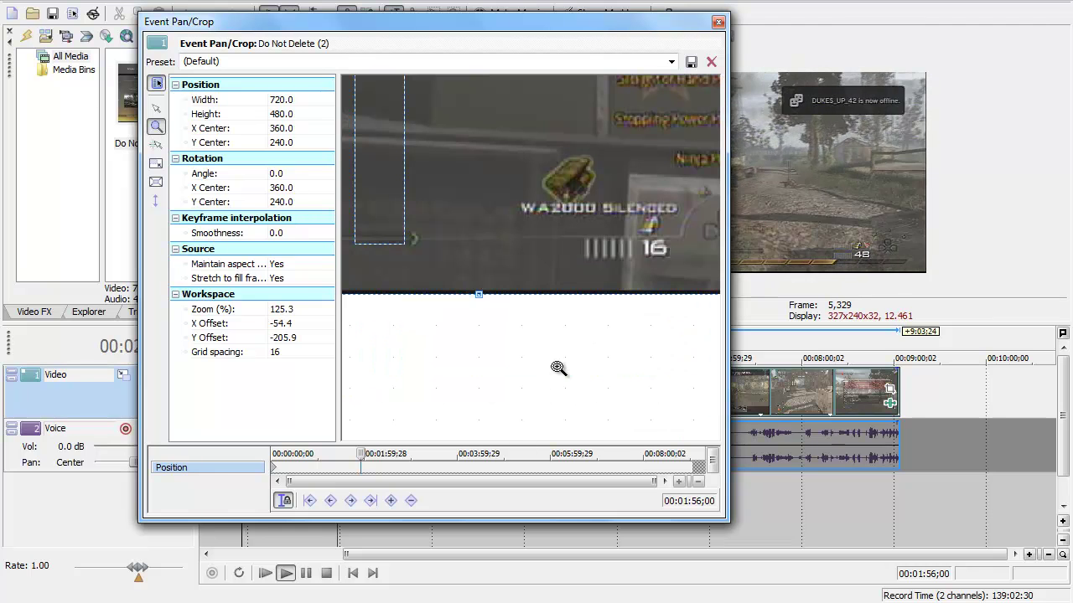
{"action": "left_click", "coordinate": [486, 269]}
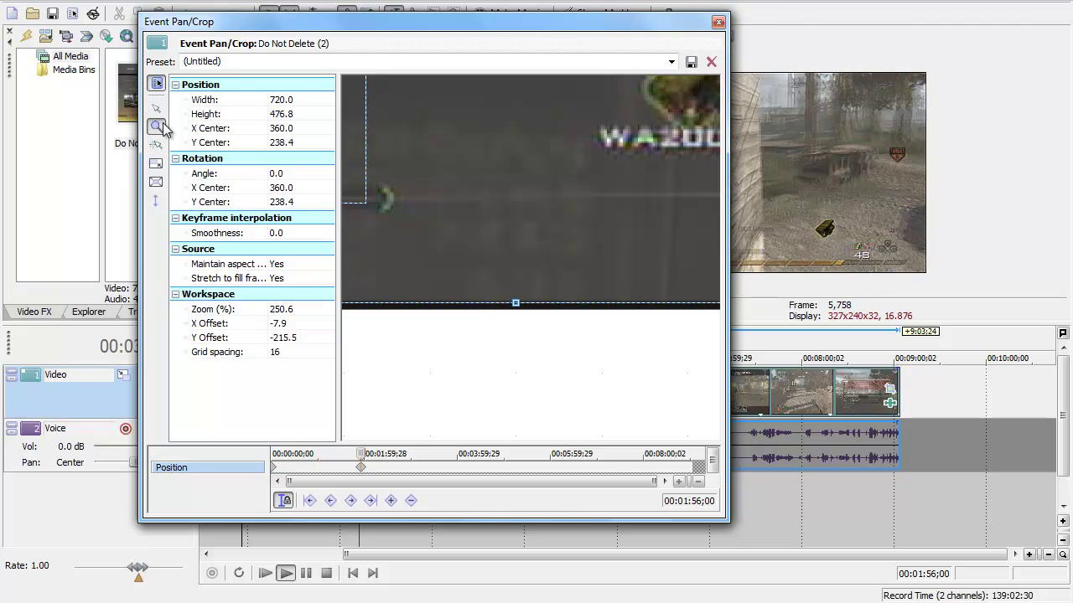
Crop the frame's right edge to a width of about 718.2 and its upper edge to a height of about 473.6
{"action": "scroll", "coordinate": [554, 169], "scroll_direction": "down", "scroll_amount": 2}
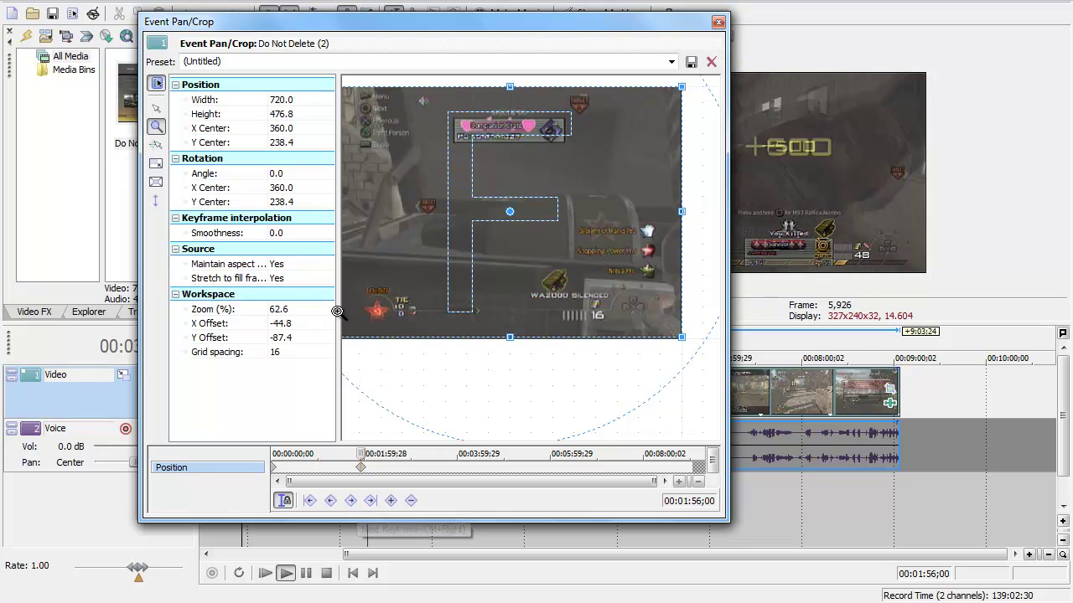
{"action": "scroll", "coordinate": [455, 339], "scroll_direction": "down", "scroll_amount": 1}
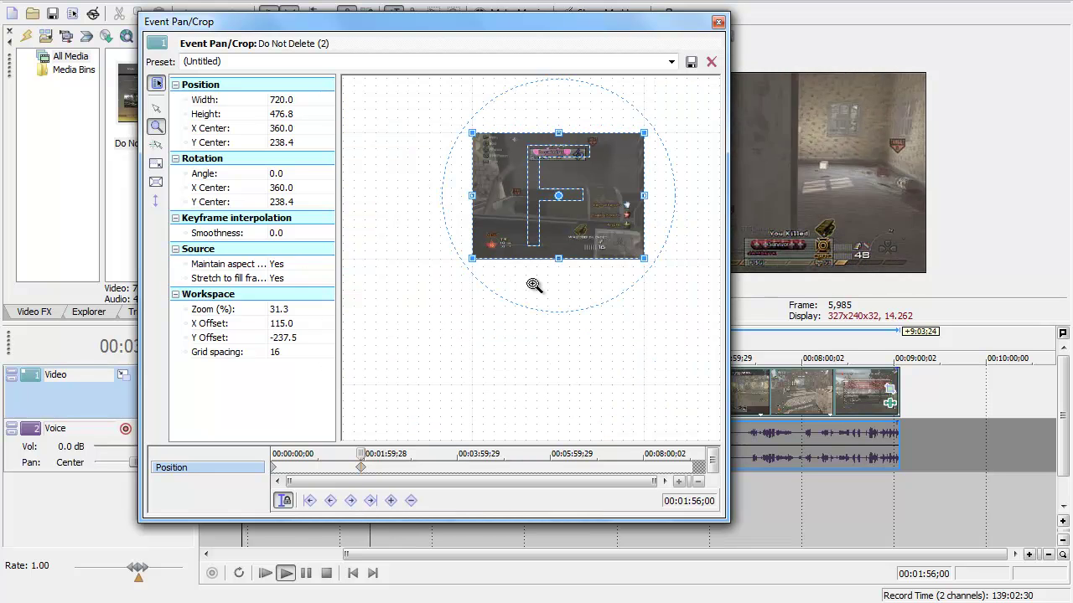
{"action": "scroll", "coordinate": [562, 192], "scroll_direction": "up", "scroll_amount": 1}
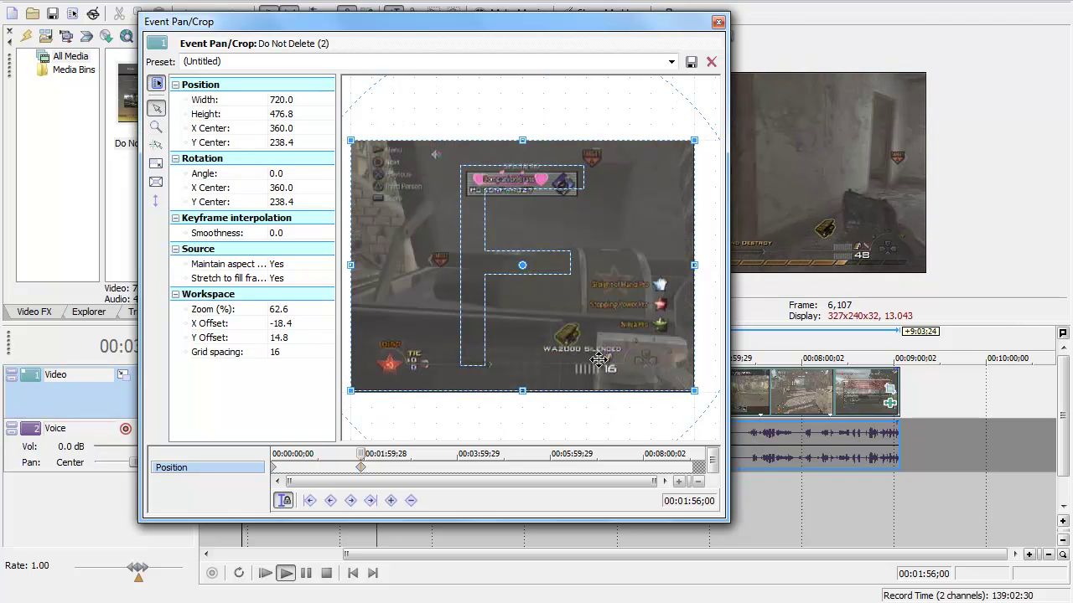
{"action": "left_click_drag", "start_coordinate": [710, 442], "coordinate": [718, 419]}
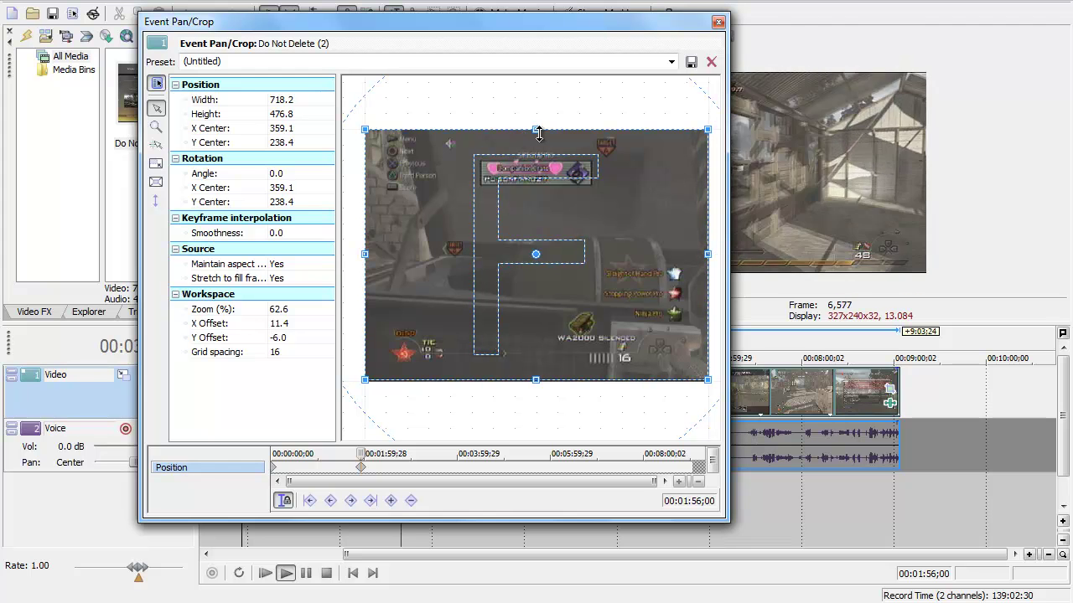
{"action": "left_click_drag", "start_coordinate": [538, 134], "coordinate": [539, 135]}
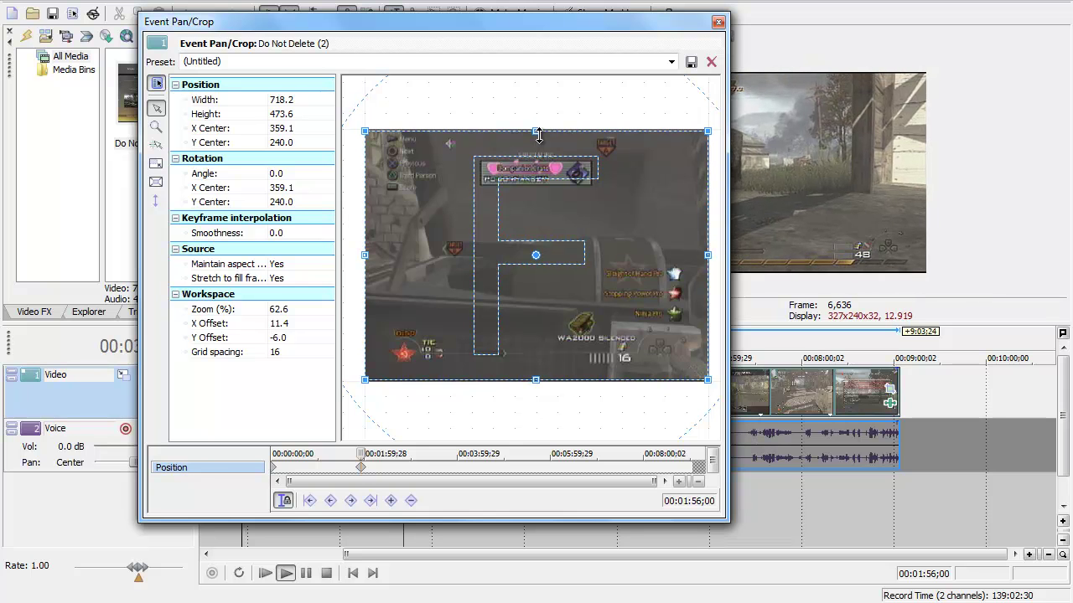
Crop the frame's left edge to a width of about 713.0 and close the Pan/Crop settings
{"action": "left_click_drag", "start_coordinate": [365, 254], "coordinate": [370, 255]}
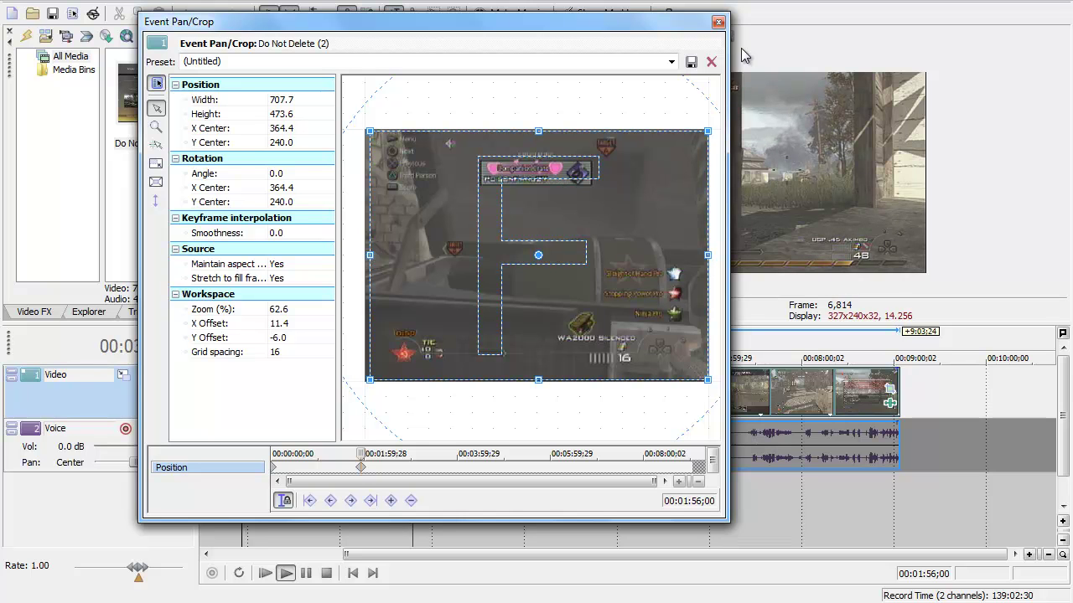
{"action": "left_click_drag", "start_coordinate": [374, 254], "coordinate": [370, 254]}
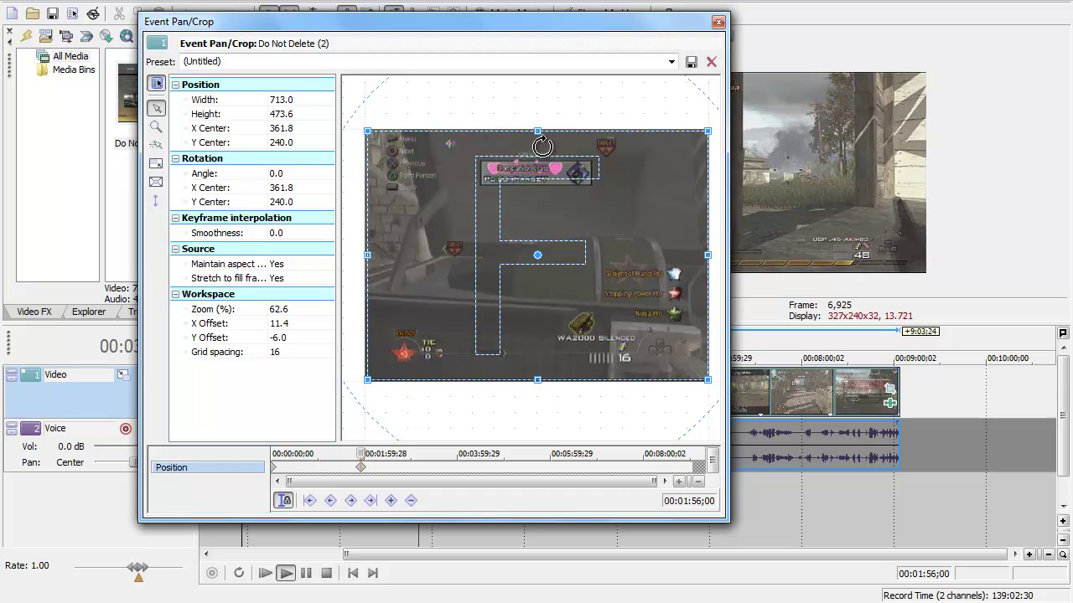
{"action": "left_click", "coordinate": [718, 21]}
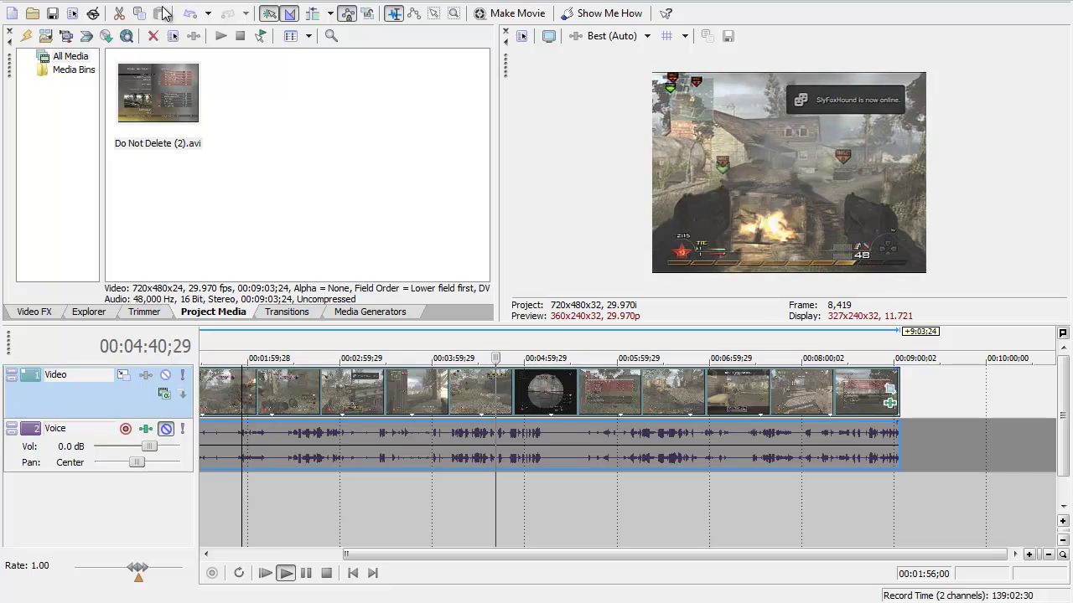
Open the Render As settings and choose the Renders folder inside the punching dolphins project folder as the save location
{"action": "left_click", "coordinate": [13, 2]}
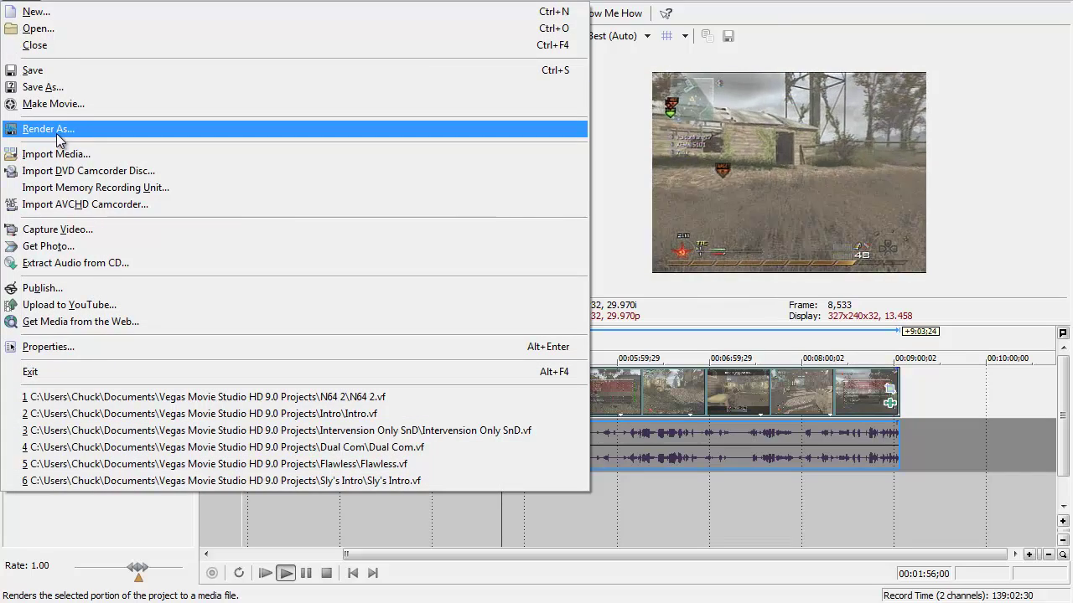
{"action": "left_click", "coordinate": [56, 133]}
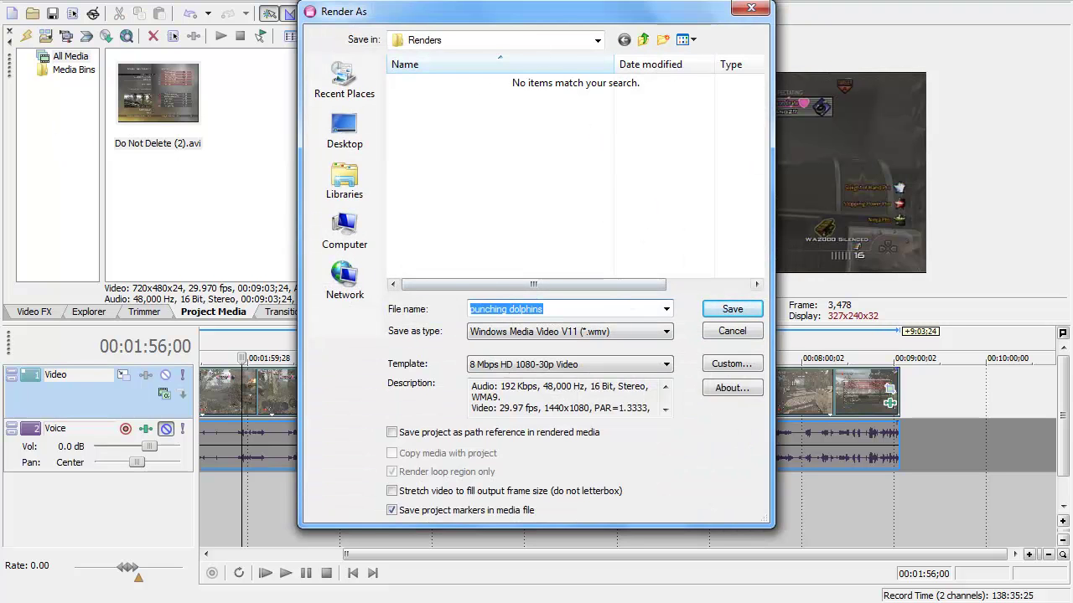
{"action": "left_click", "coordinate": [642, 39]}
{"action": "left_click", "coordinate": [643, 39]}
{"action": "left_click", "coordinate": [643, 39]}
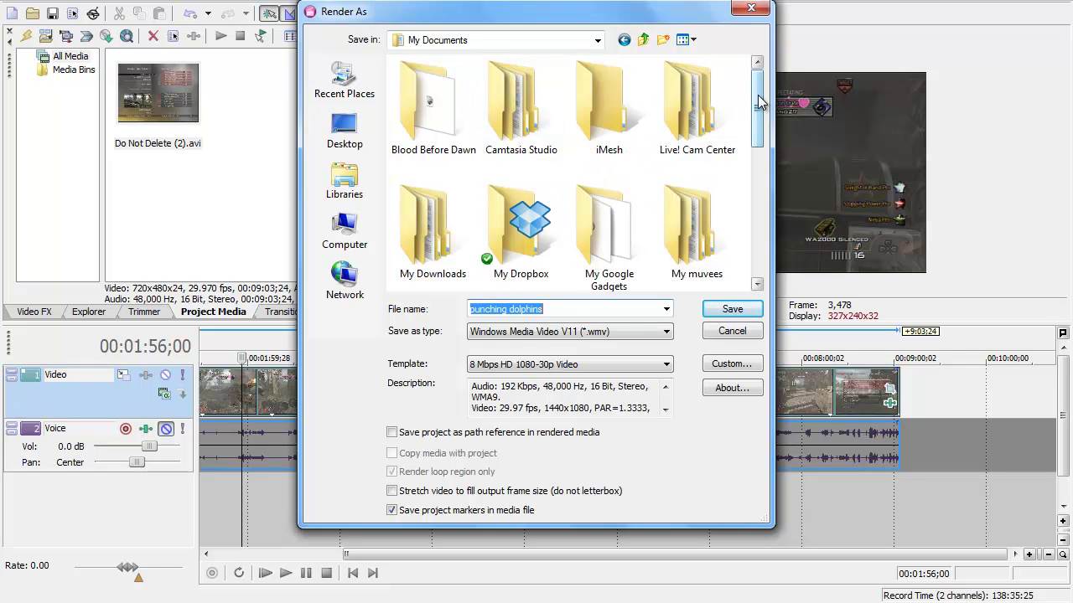
{"action": "left_click_drag", "start_coordinate": [758, 101], "coordinate": [761, 234]}
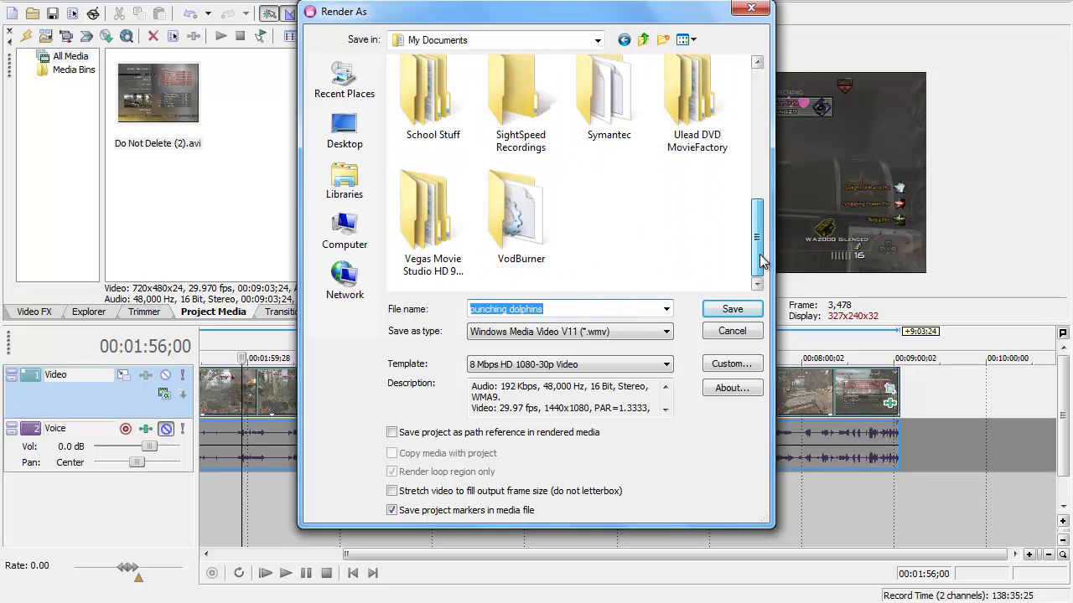
{"action": "double_click", "coordinate": [443, 259]}
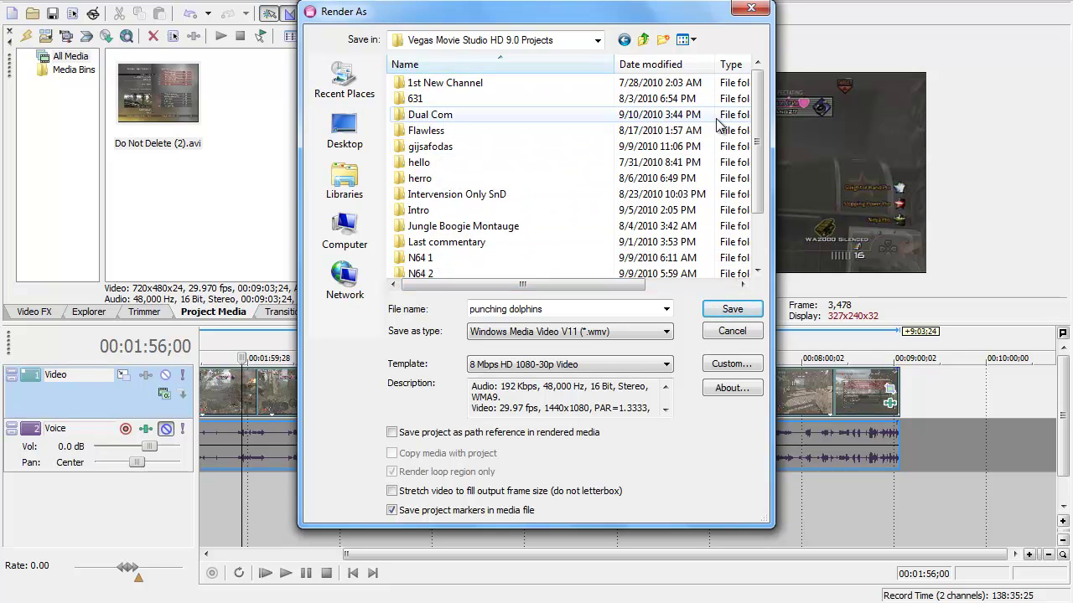
{"action": "left_click_drag", "start_coordinate": [756, 132], "coordinate": [762, 174]}
{"action": "double_click", "coordinate": [460, 228]}
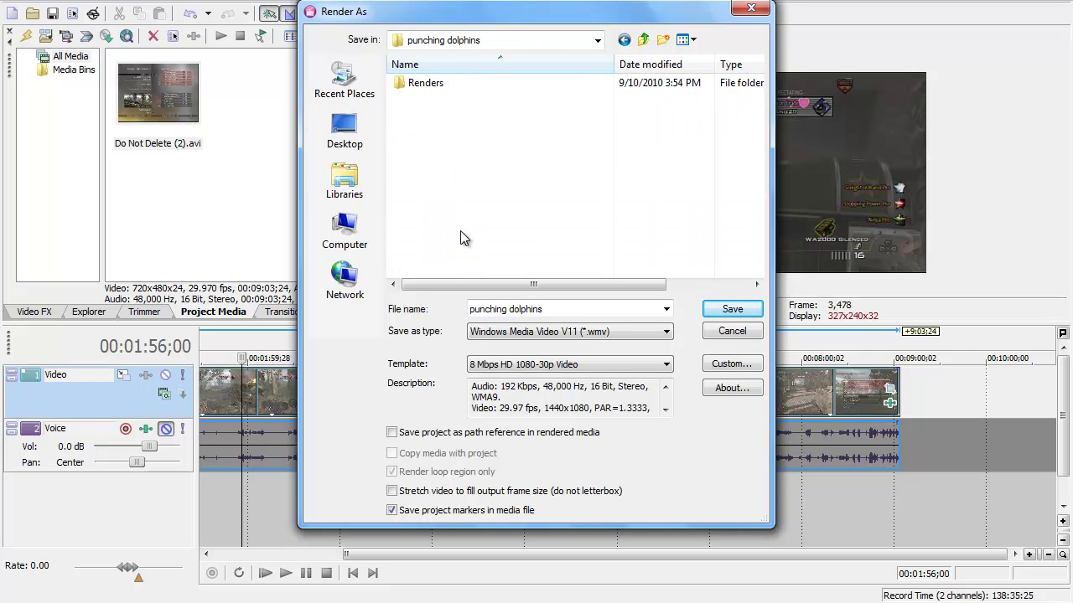
{"action": "double_click", "coordinate": [434, 85]}
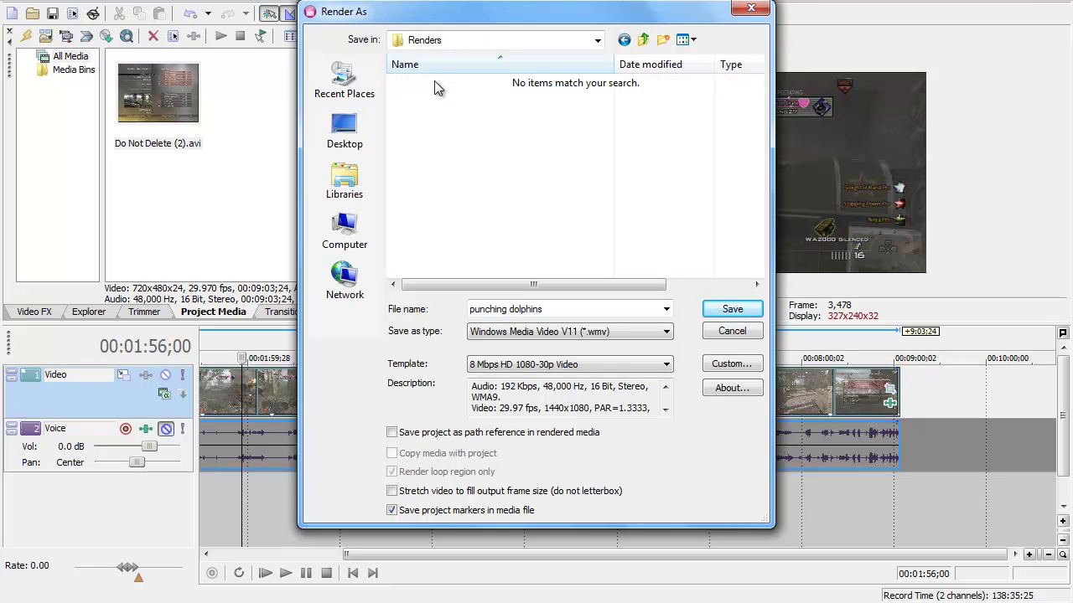
Render the project as Windows Media Video V11 (*.wmv) with the 8 Mbps HD 1080-30p Video template
{"action": "left_click", "coordinate": [609, 333]}
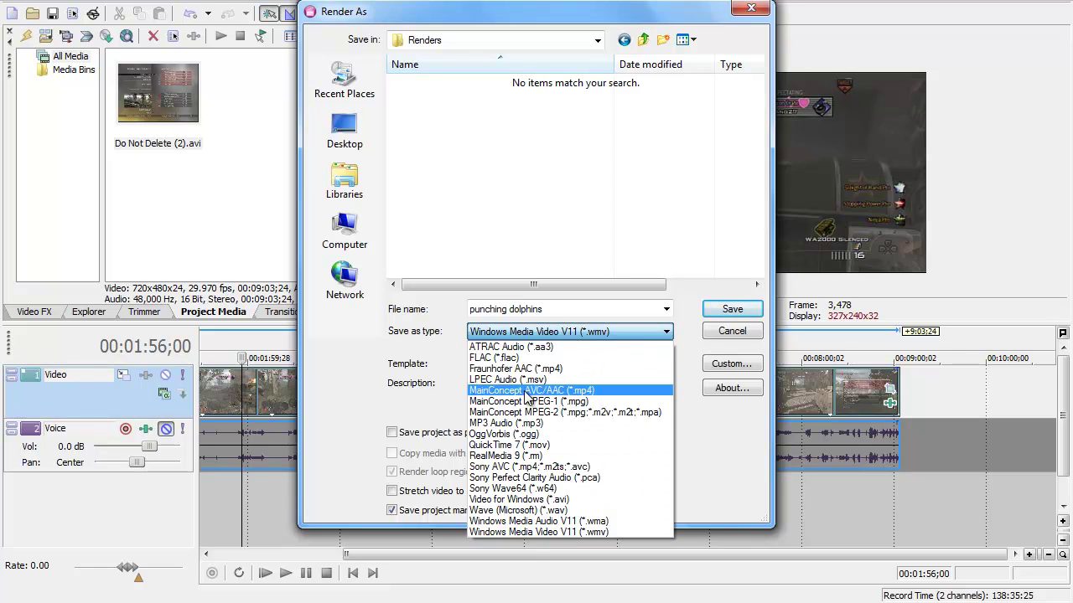
{"action": "left_click", "coordinate": [525, 533]}
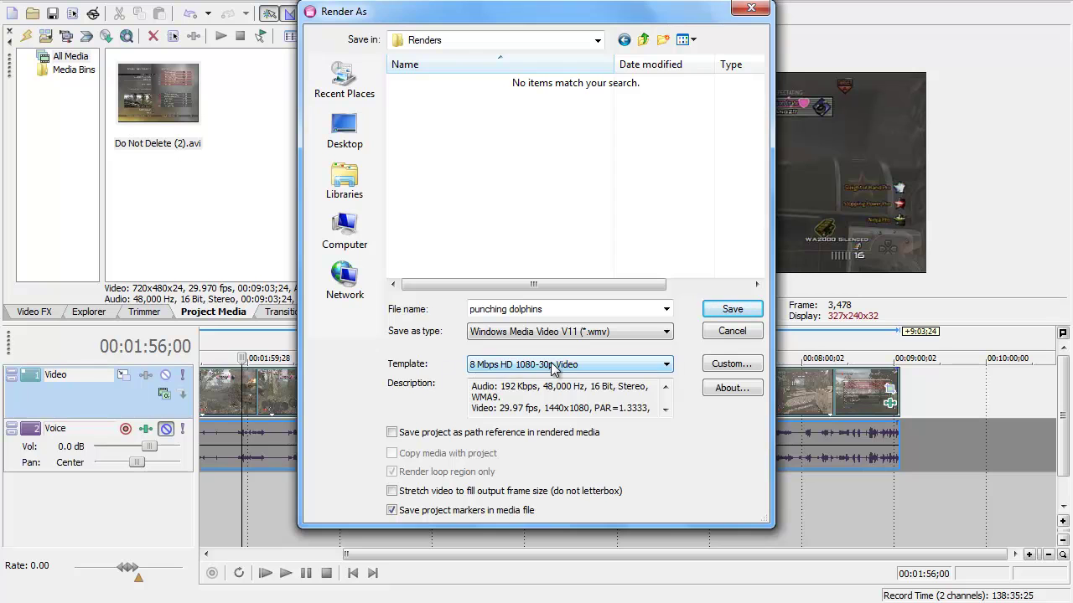
{"action": "left_click", "coordinate": [552, 365]}
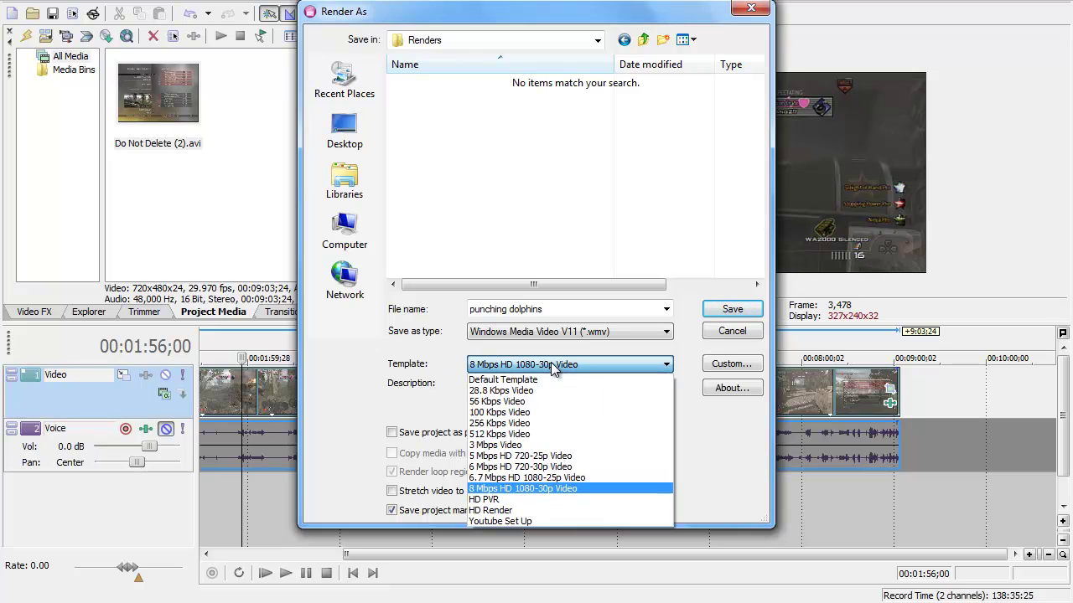
{"action": "left_click", "coordinate": [557, 490]}
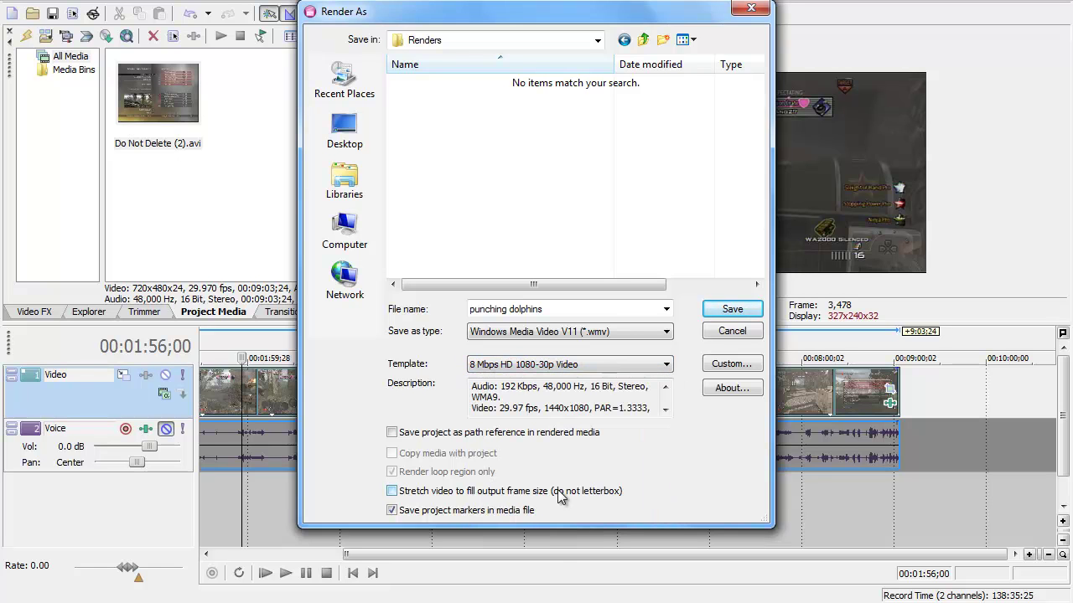
{"action": "left_click", "coordinate": [649, 367]}
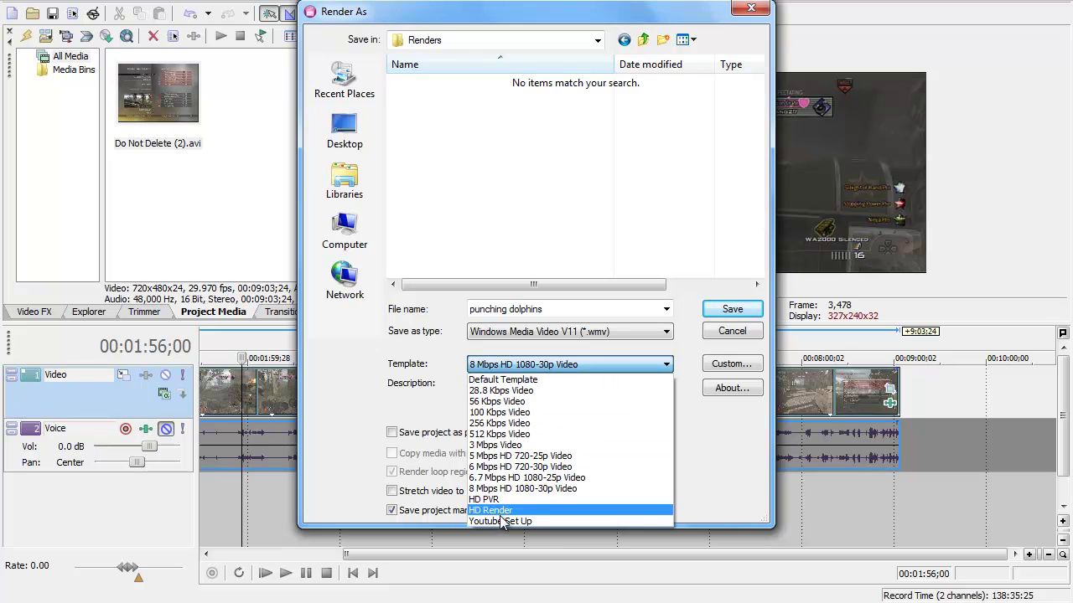
{"action": "left_click", "coordinate": [502, 488]}
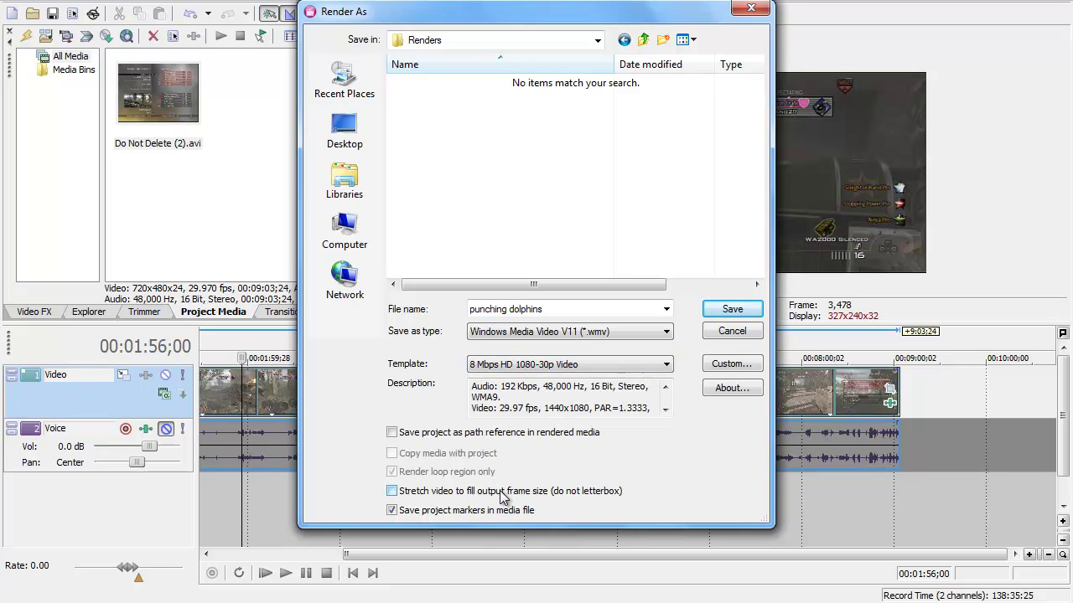
{"action": "left_click", "coordinate": [730, 309]}
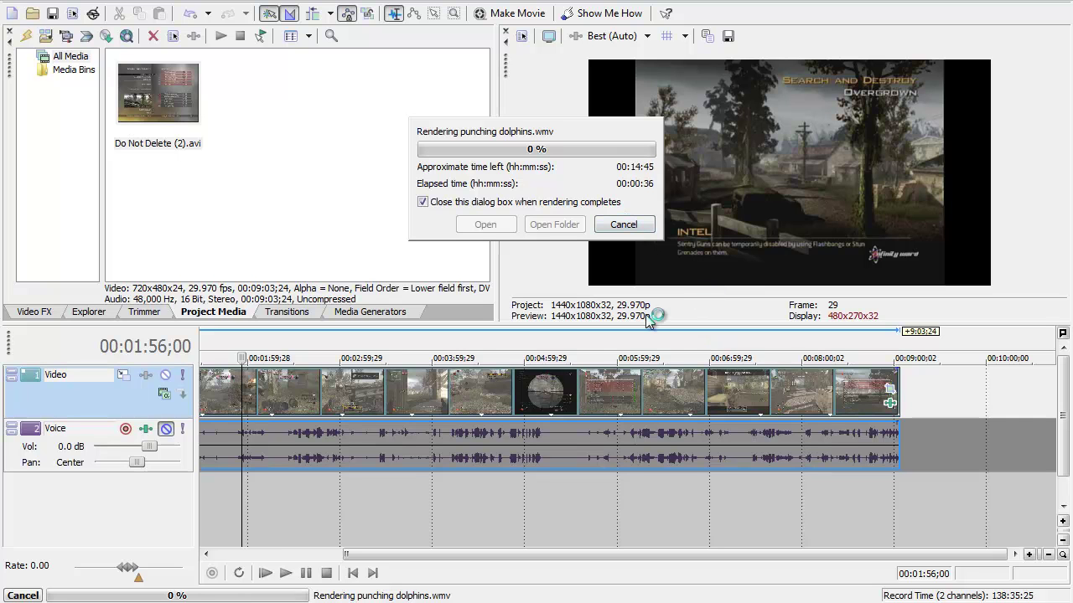
Cancel the running render and exit the program without saving the project changes
{"action": "left_click", "coordinate": [638, 221]}
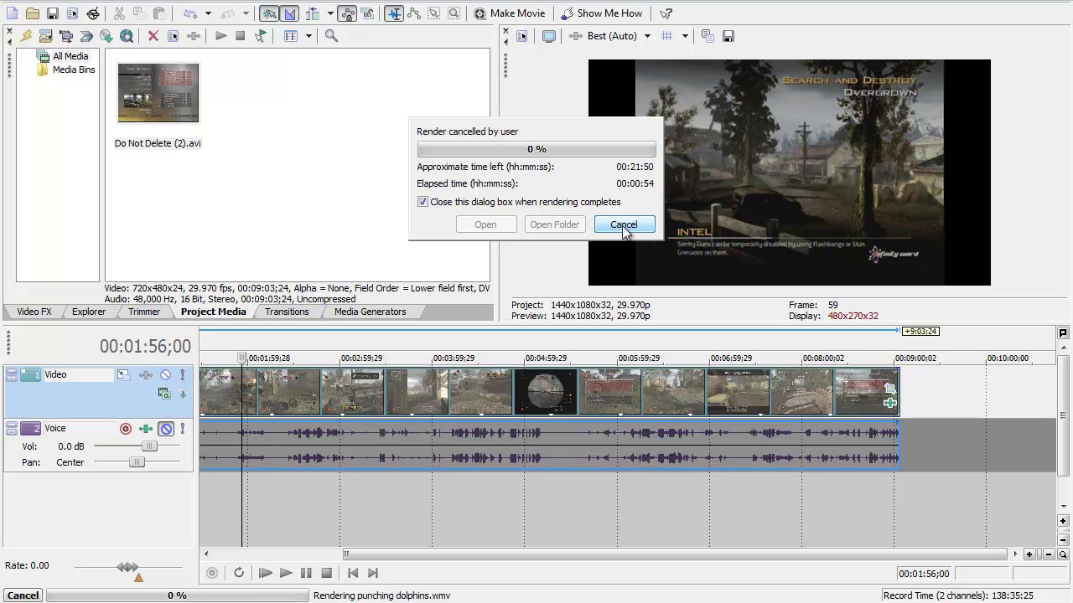
{"action": "key", "text": "alt+F4"}
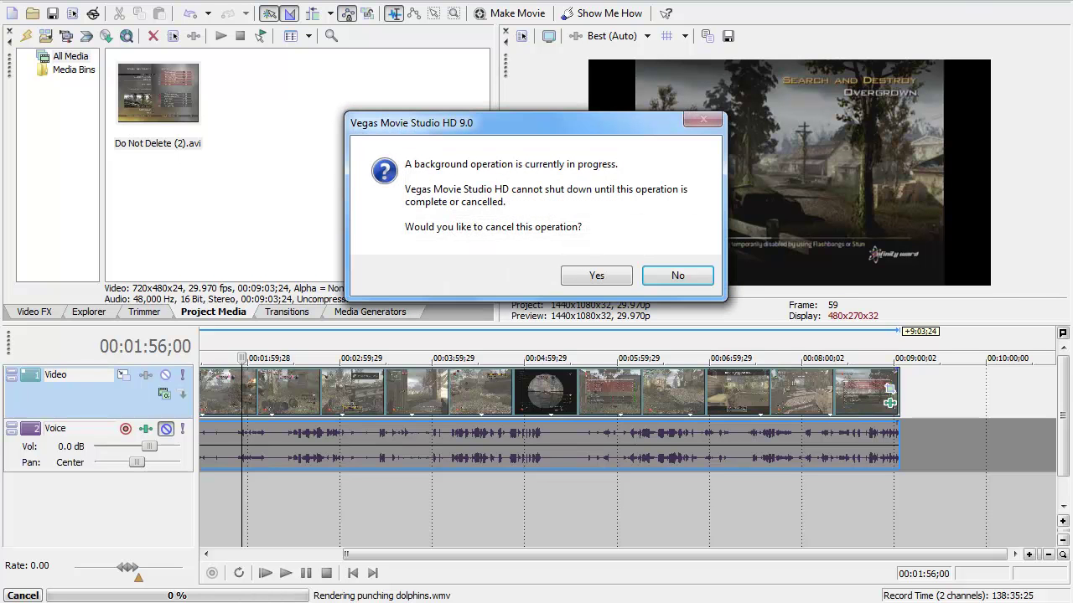
{"action": "left_click", "coordinate": [653, 277]}
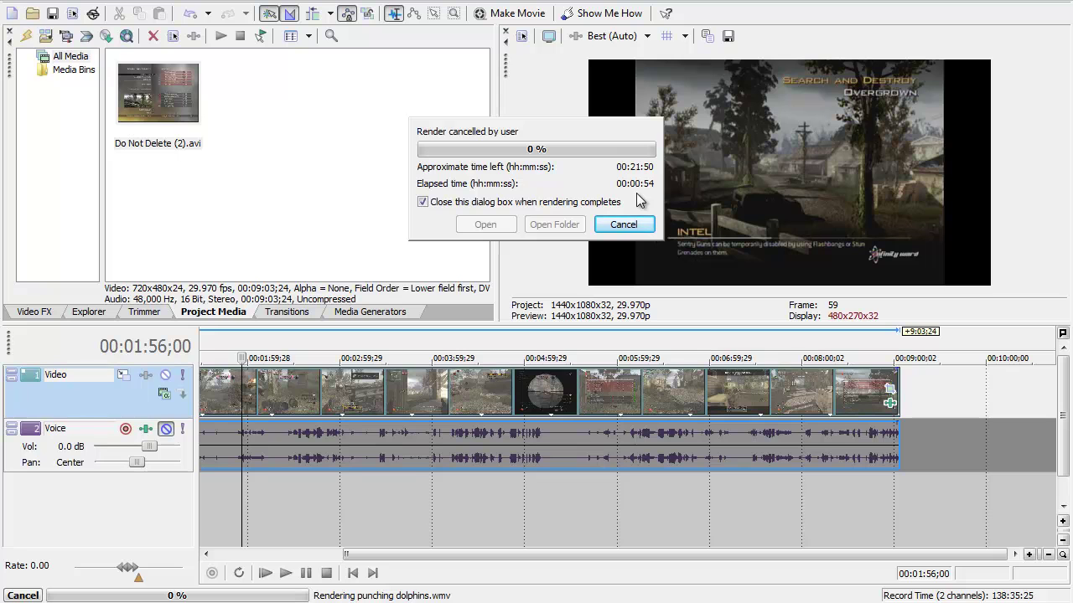
{"action": "left_click", "coordinate": [625, 225]}
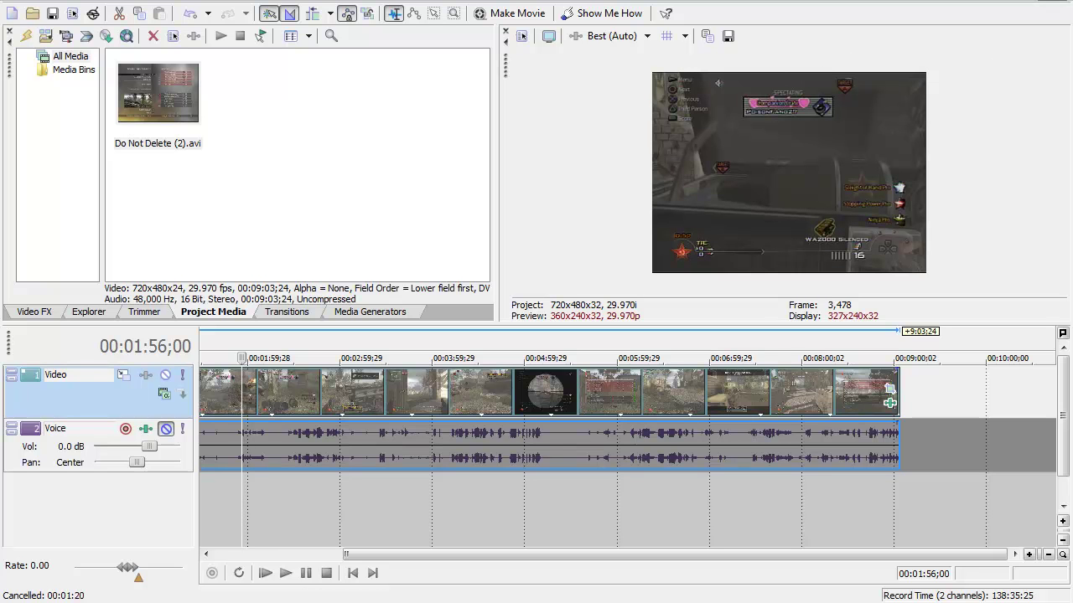
{"action": "key", "text": "alt+F4"}
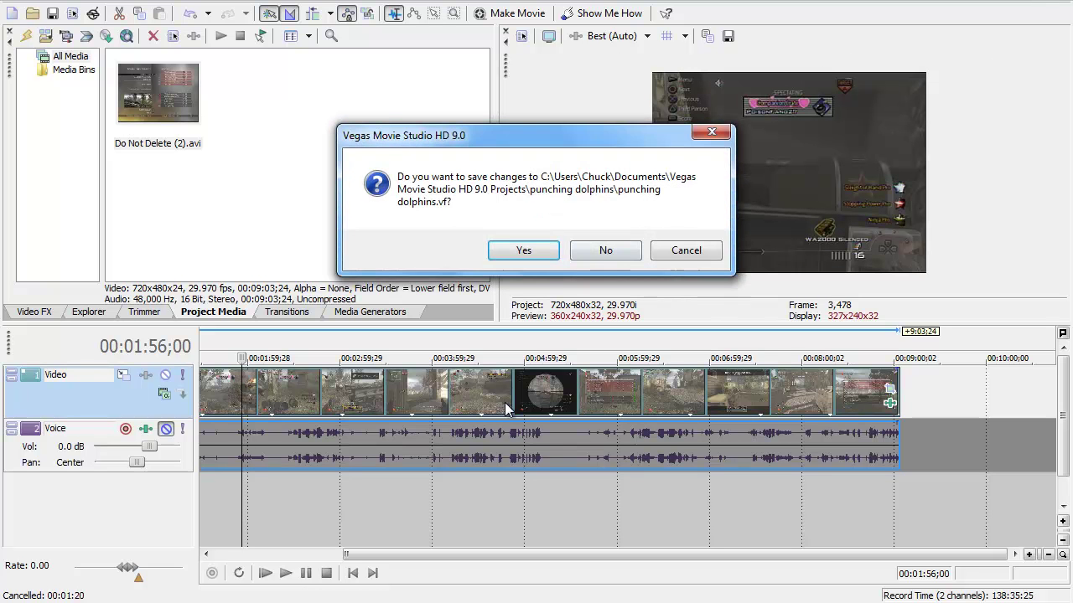
{"action": "left_click", "coordinate": [595, 248]}
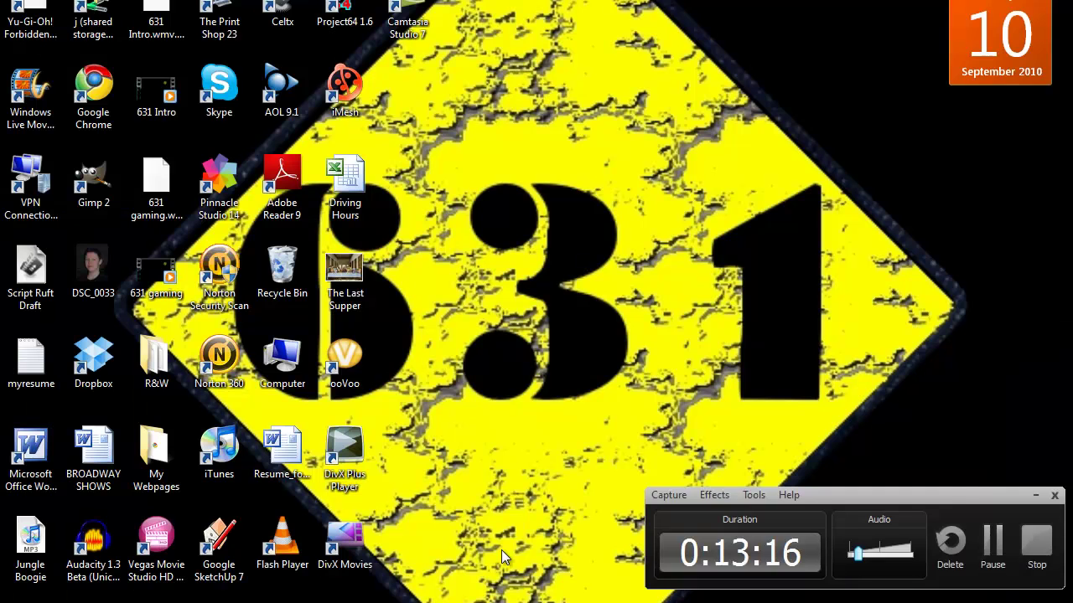